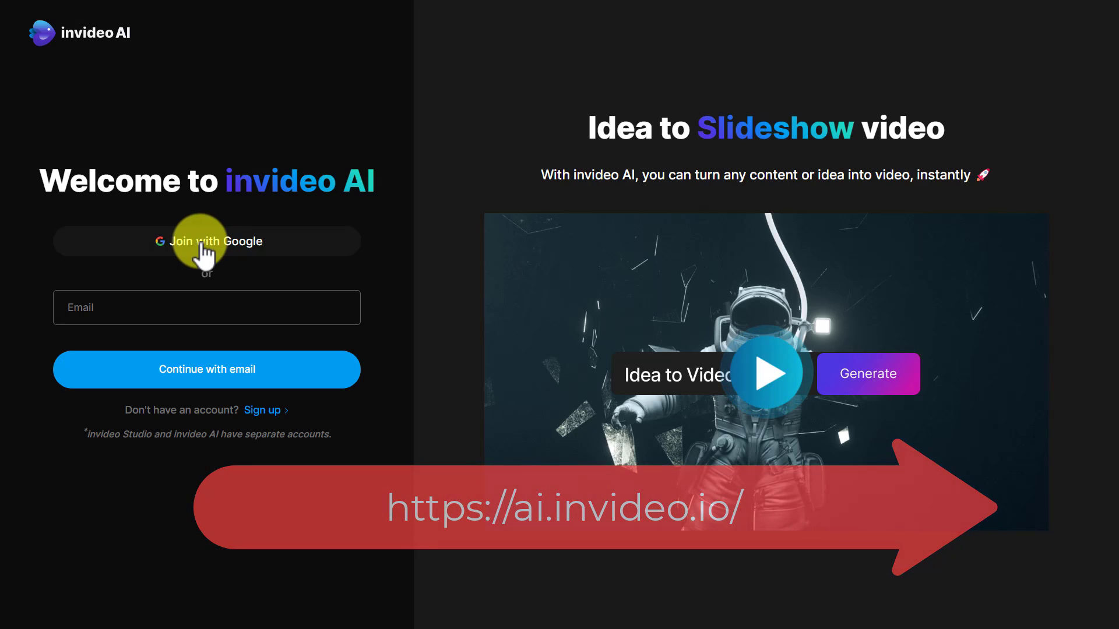
Sign in to invideo AI with a Google account
{"action": "left_click", "coordinate": [201, 246]}
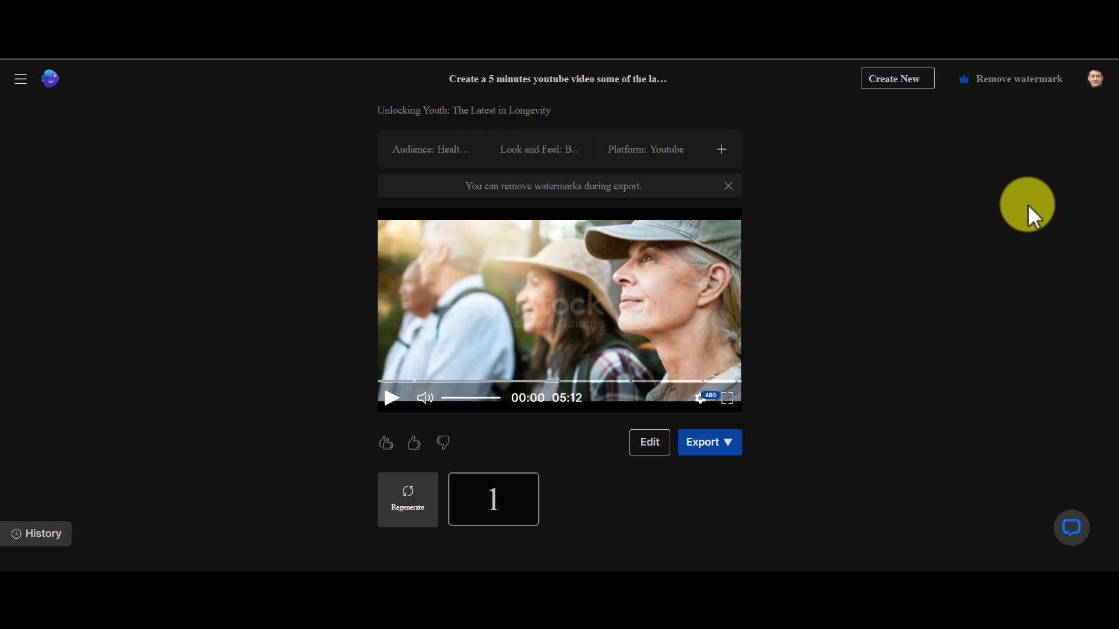
Start a new video using the Youtube explainer workflow
{"action": "left_click", "coordinate": [889, 85]}
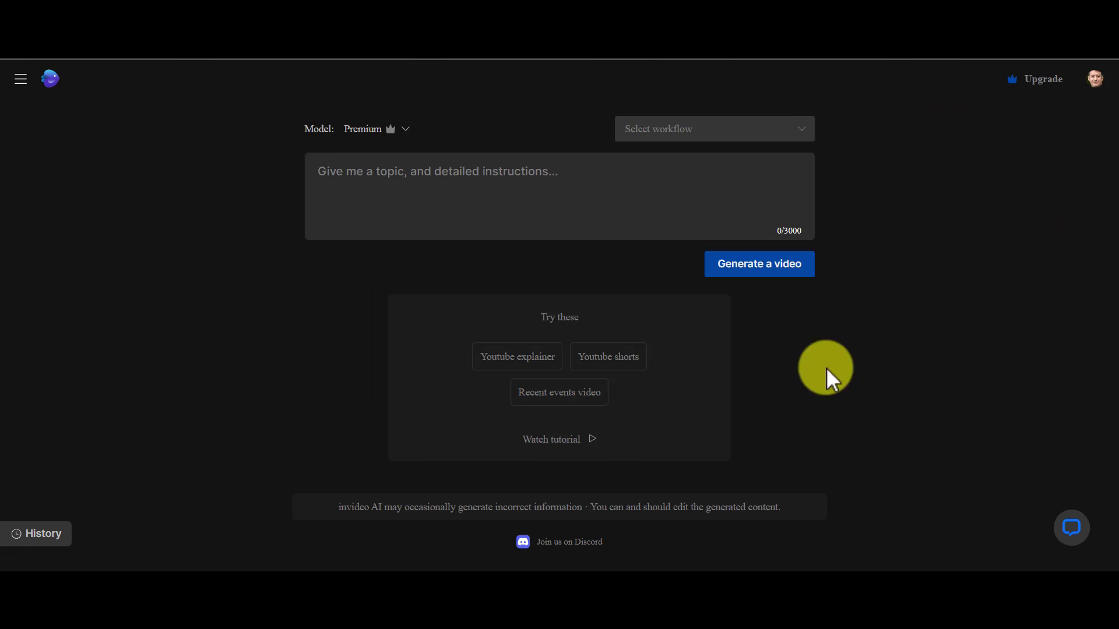
{"action": "left_click", "coordinate": [805, 128]}
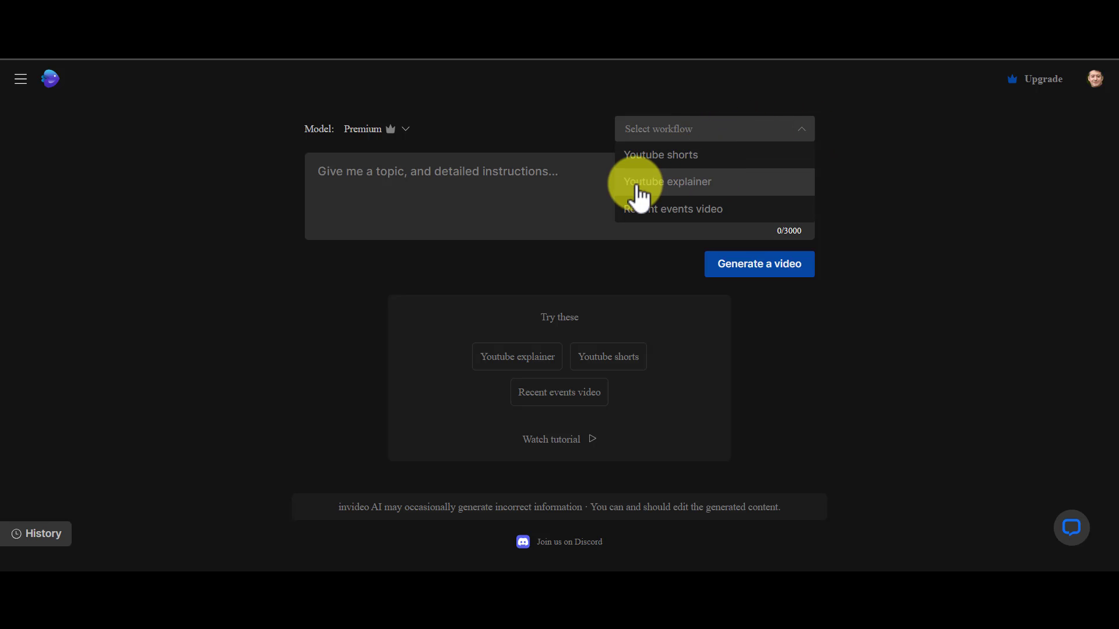
{"action": "left_click", "coordinate": [692, 196]}
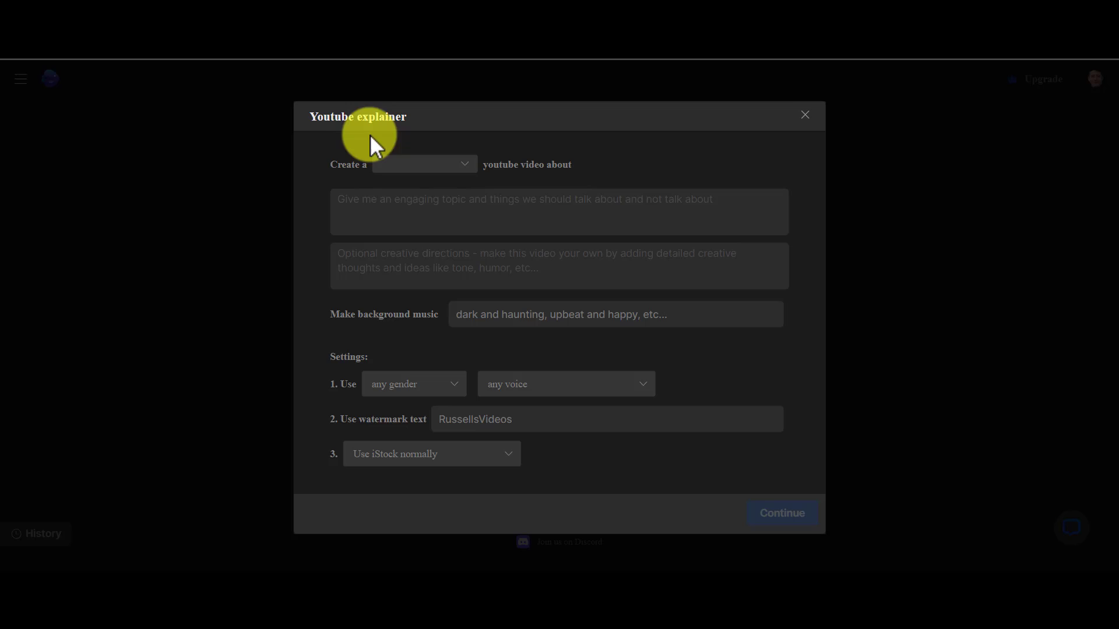
Enter the explainer topic 'How to use AI to learn languages'
{"action": "left_click", "coordinate": [440, 221]}
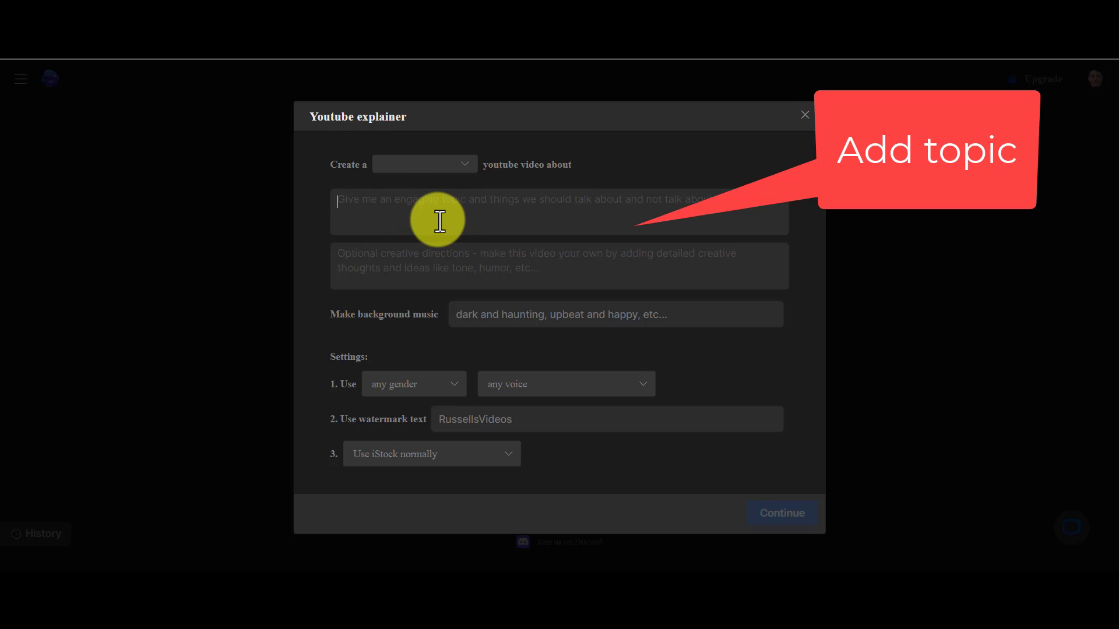
{"action": "type", "text": "How to use A"}
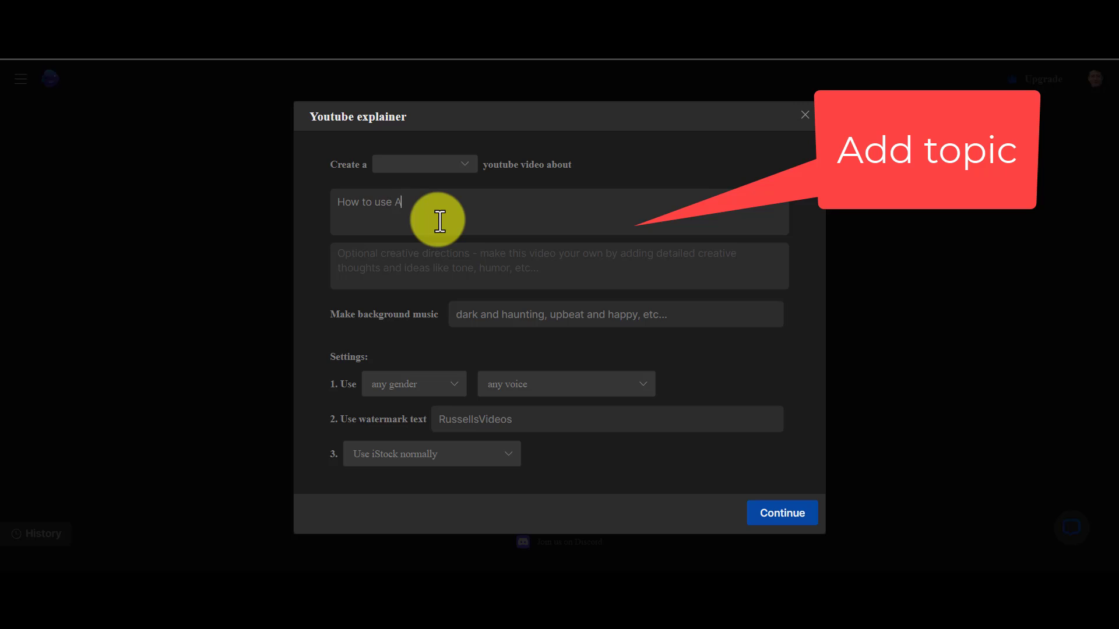
{"action": "type", "text": "I to learn languages"}
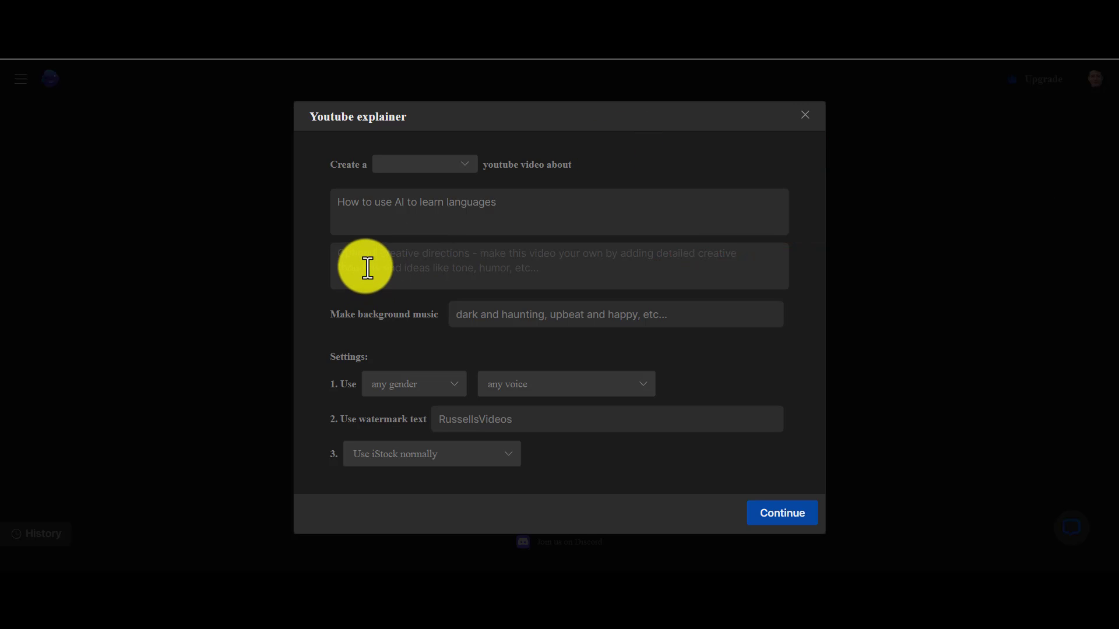
Paste the creative brief on Naturalreaders.com, Quizlet.com and Google Translate for vocabulary learning
{"action": "left_click", "coordinate": [496, 264]}
{"action": "key", "text": "ctrl+v"}
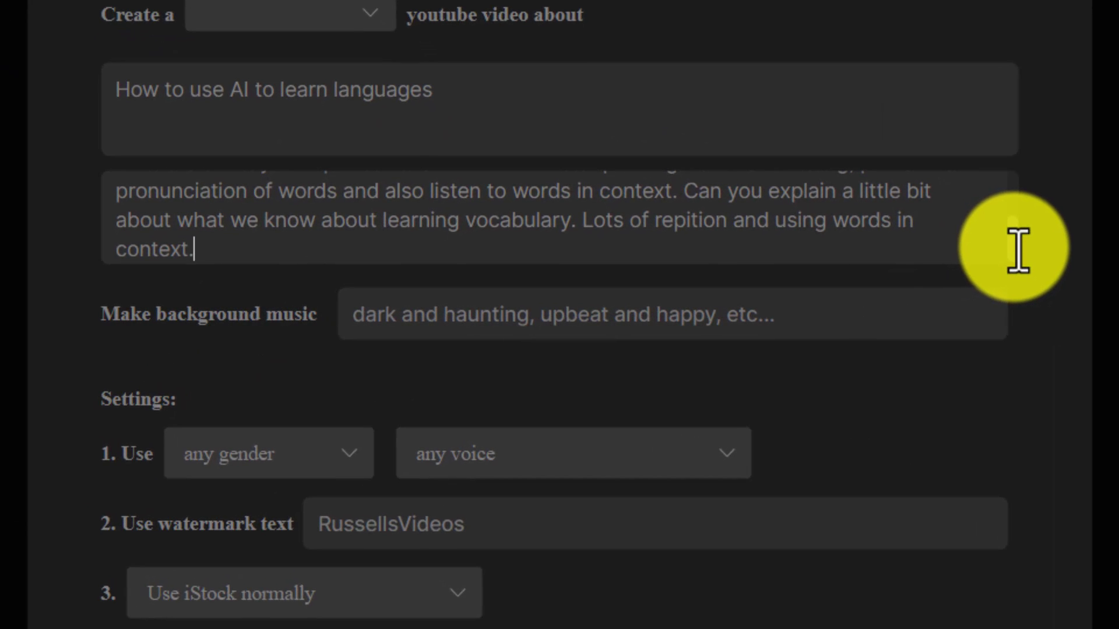
{"action": "scroll", "coordinate": [1010, 244], "scroll_direction": "up", "scroll_amount": 3}
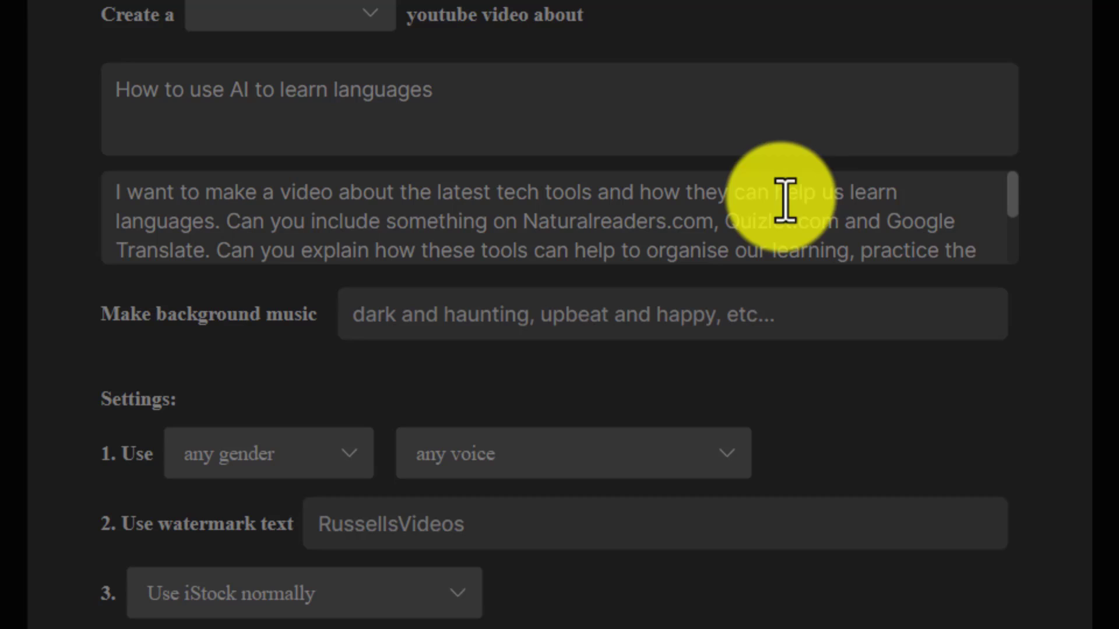
{"action": "scroll", "coordinate": [1018, 198], "scroll_direction": "down", "scroll_amount": 1}
{"action": "left_click_drag", "start_coordinate": [1018, 198], "coordinate": [1016, 250]}
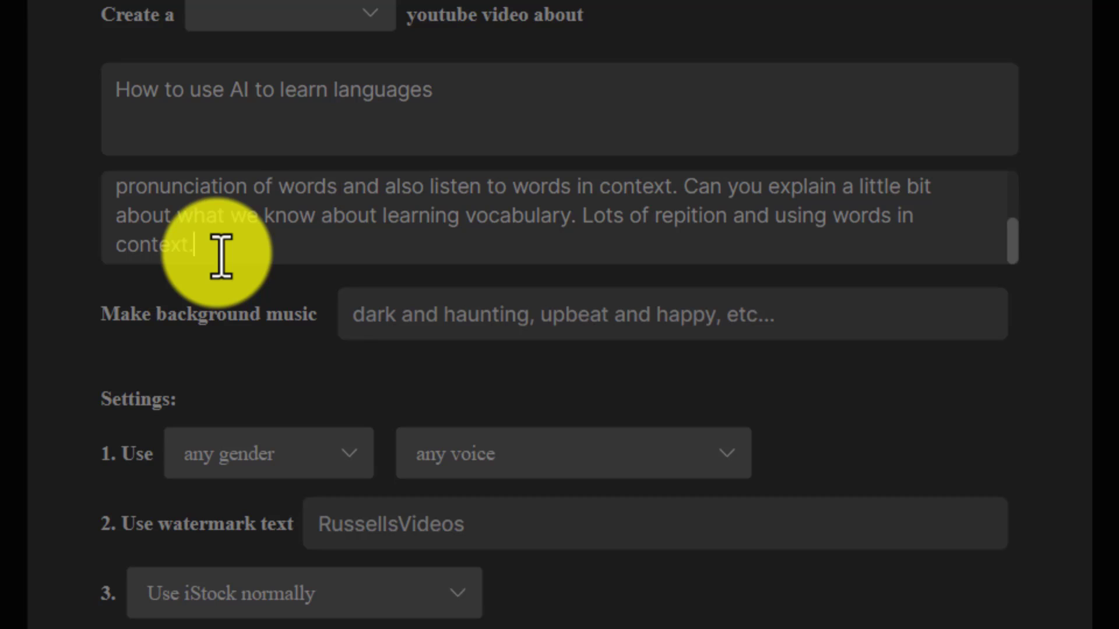
Choose relaxing but slightly inspiring background music and a male, clear American narrator voice
{"action": "left_click", "coordinate": [862, 316]}
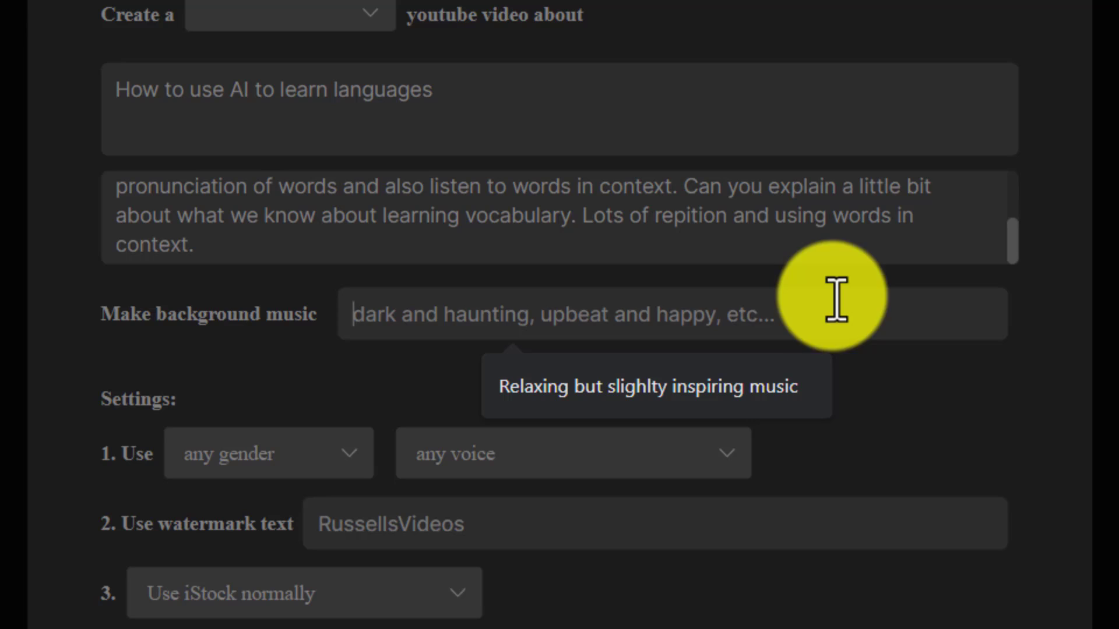
{"action": "left_click", "coordinate": [532, 389]}
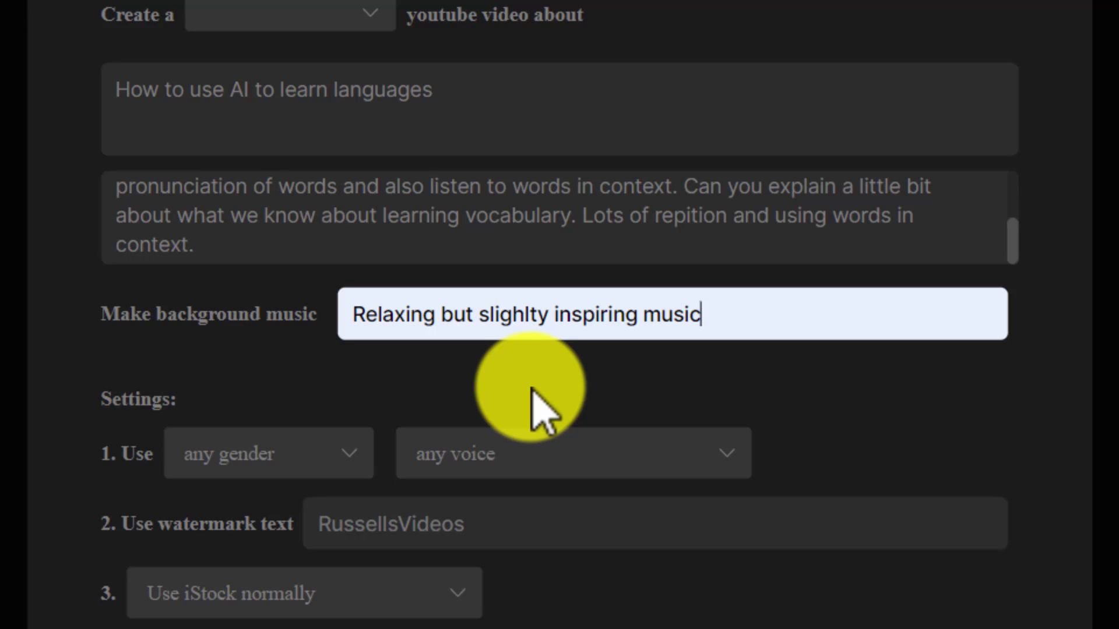
{"action": "left_click", "coordinate": [355, 463]}
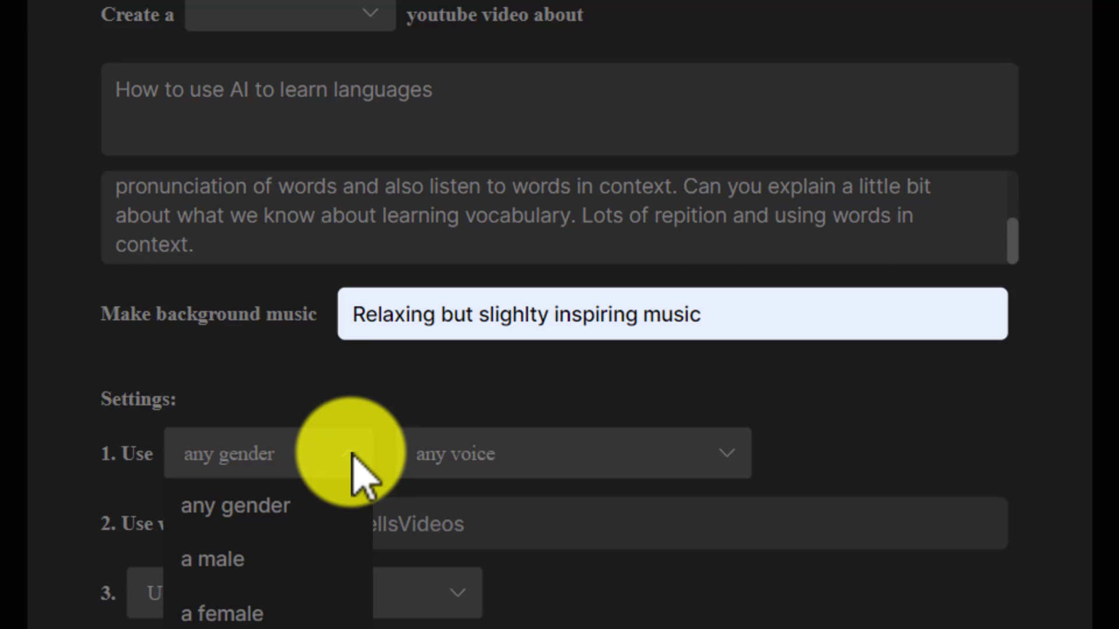
{"action": "left_click", "coordinate": [254, 574]}
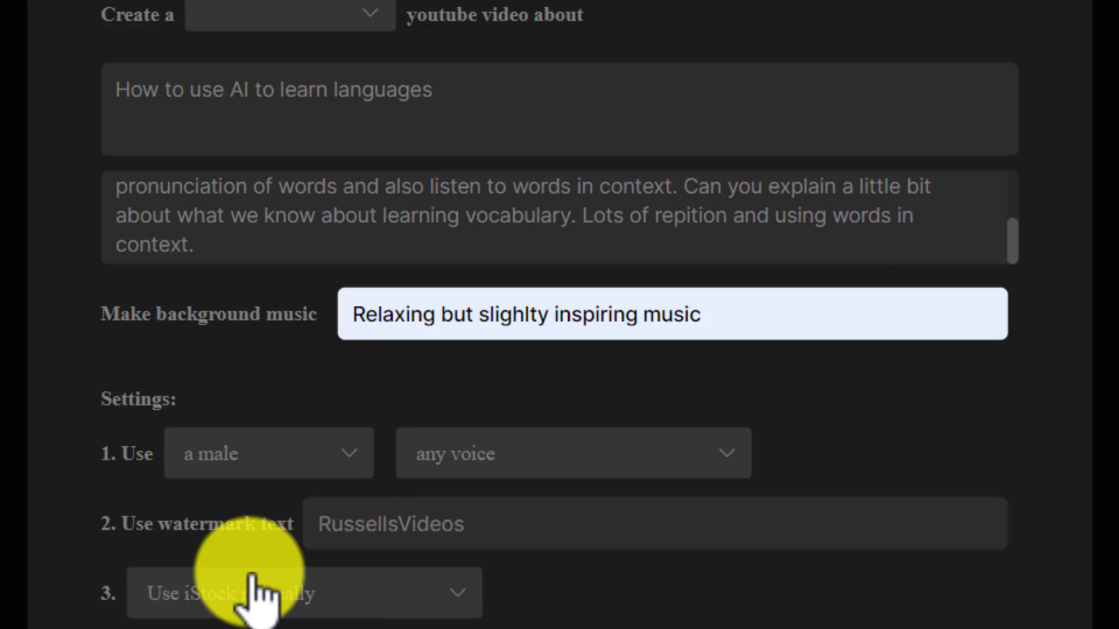
{"action": "left_click", "coordinate": [727, 456]}
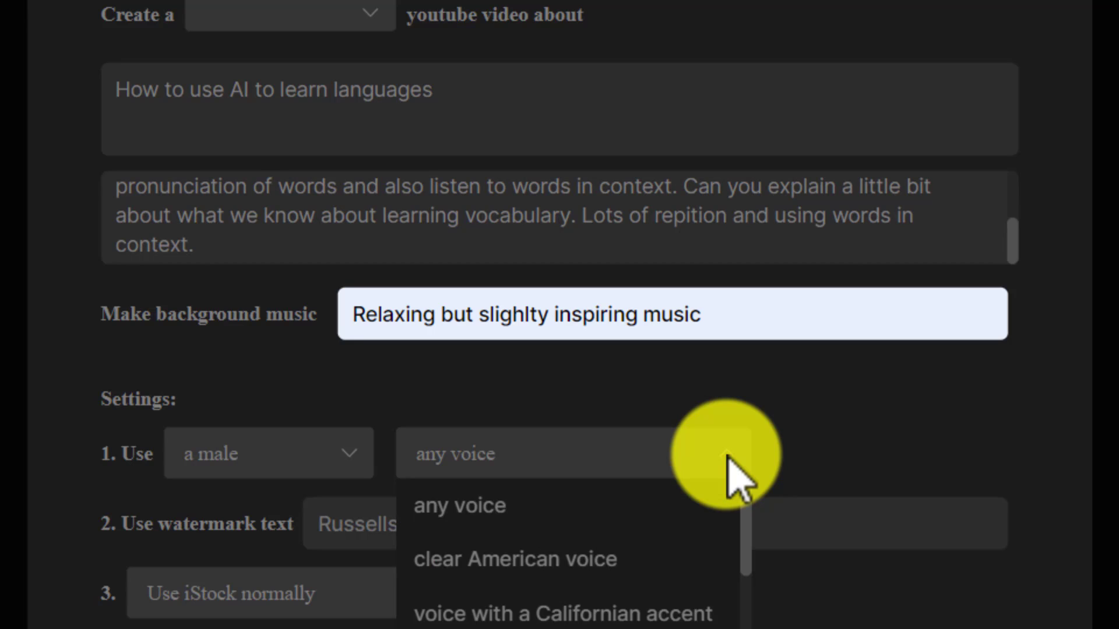
{"action": "left_click", "coordinate": [600, 558]}
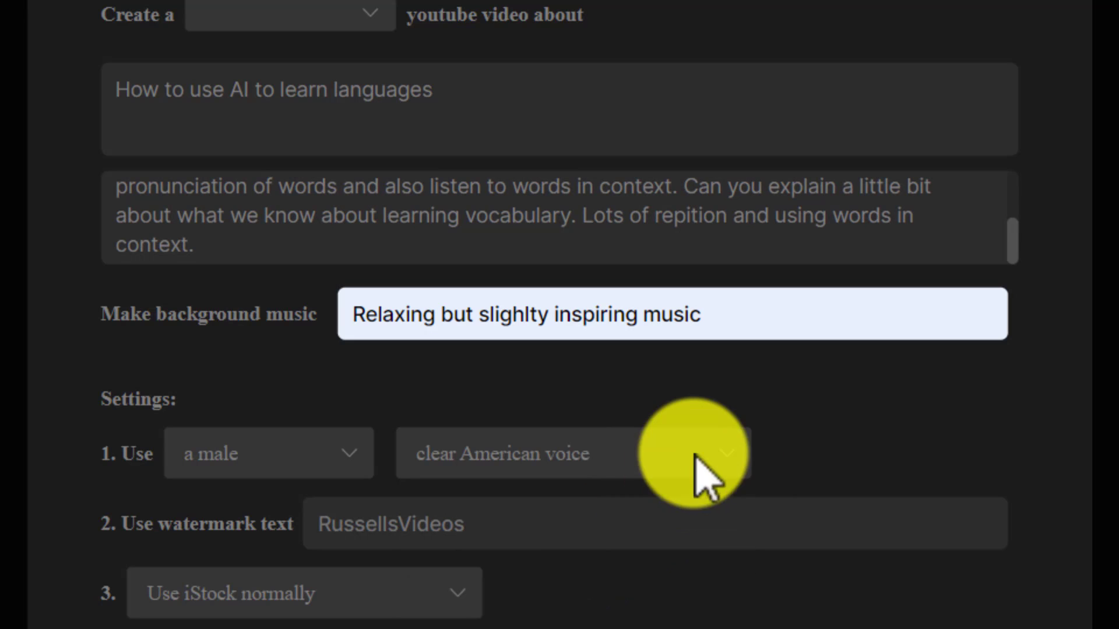
{"action": "left_click", "coordinate": [732, 473]}
{"action": "left_click_drag", "start_coordinate": [749, 532], "coordinate": [741, 483]}
{"action": "left_click", "coordinate": [518, 559]}
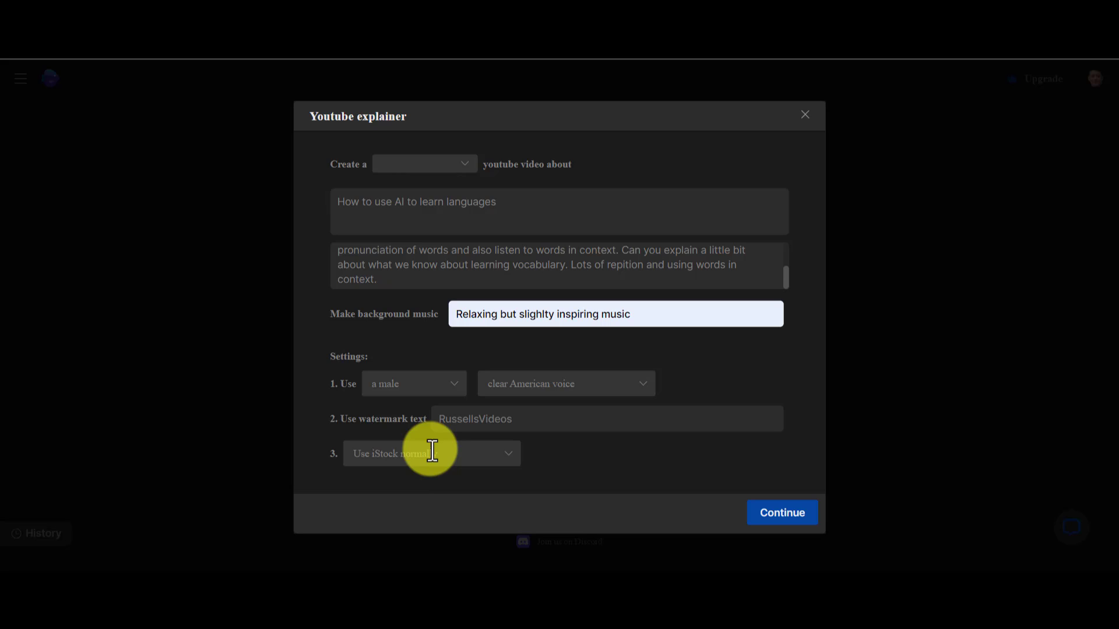
Turn the explainer form into the prompt and append 'Settings: Use a male clear American voice.'
{"action": "left_click", "coordinate": [776, 514]}
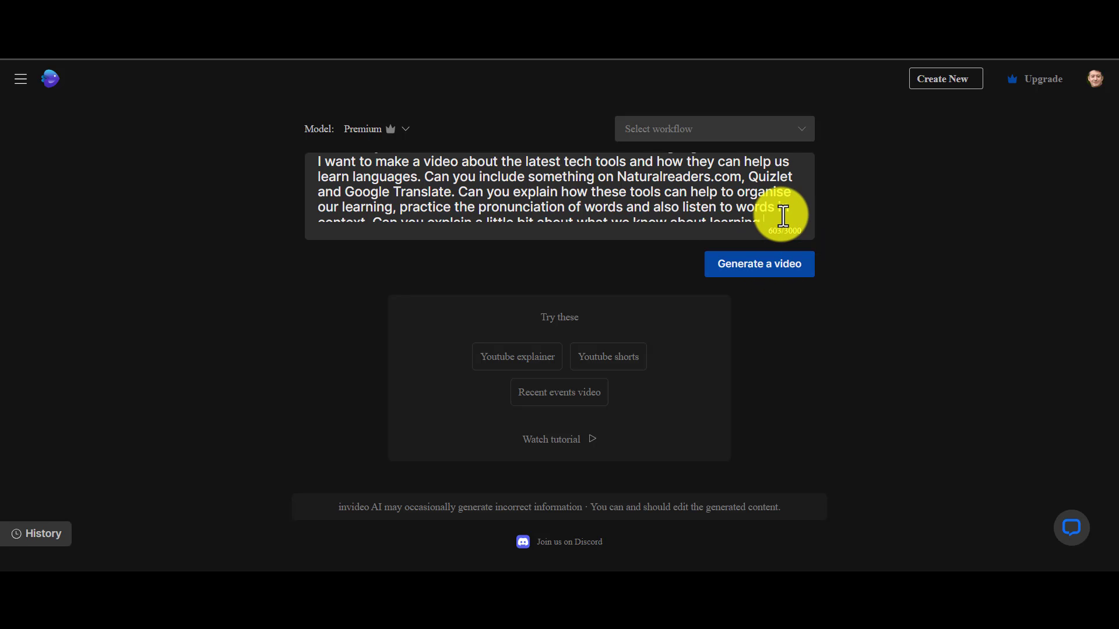
{"action": "scroll", "coordinate": [783, 215], "scroll_direction": "down", "scroll_amount": 2}
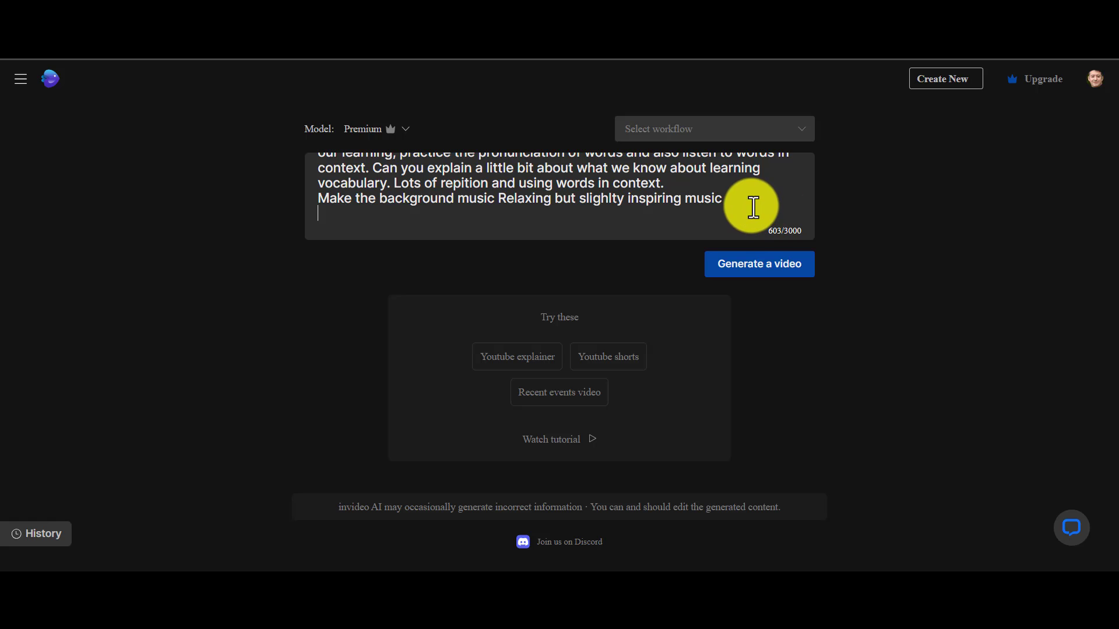
{"action": "type", "text": "Settings: Use a male clear American voice."}
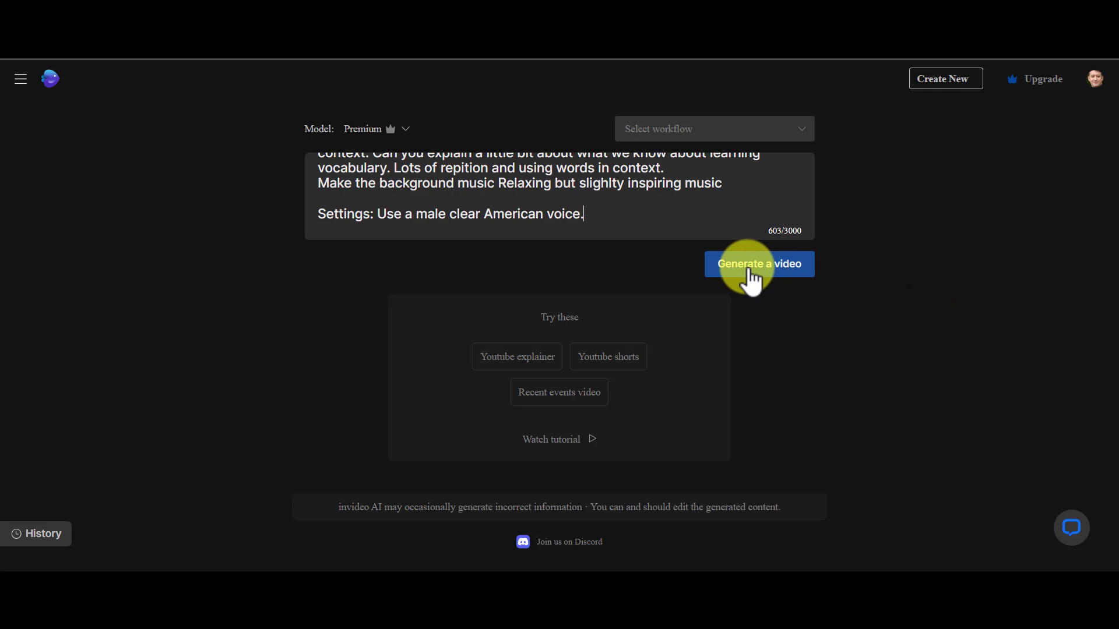
Generate the language-learning explainer video from the full prompt
{"action": "left_click", "coordinate": [751, 265]}
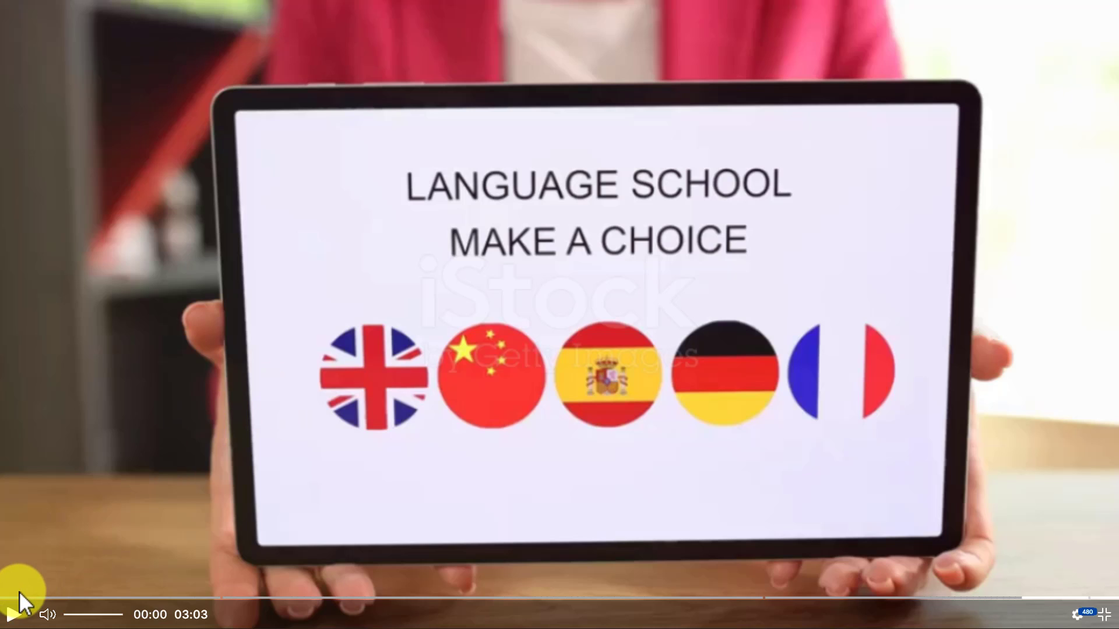
Play the 'Mastering Languages with AI' video to review it
{"action": "left_click", "coordinate": [15, 616]}
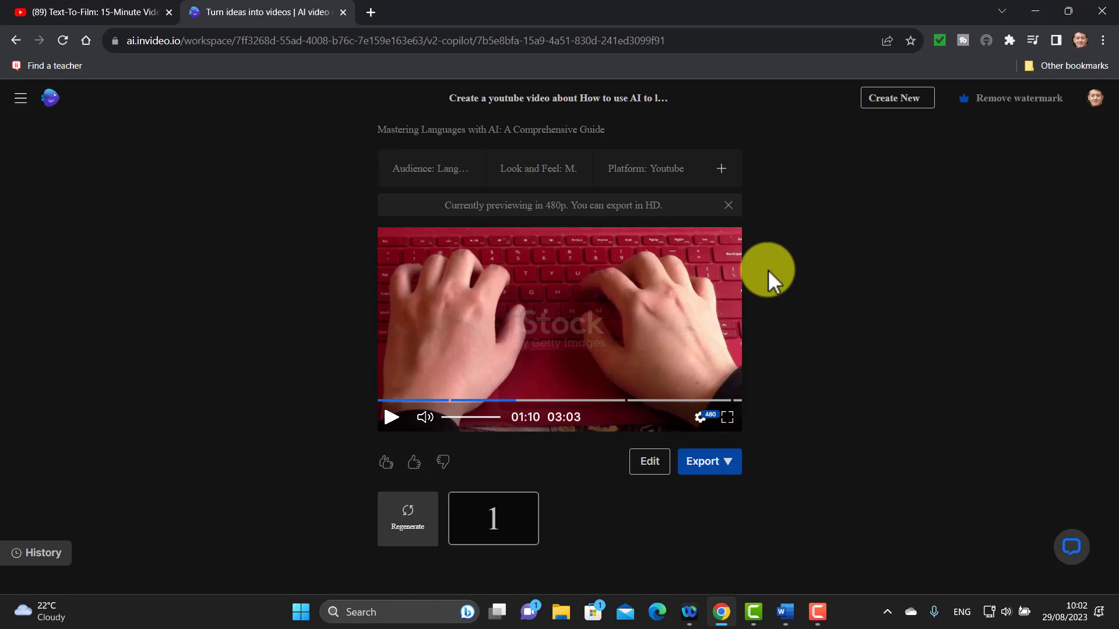
Switch the language-learning video into editing mode
{"action": "left_click", "coordinate": [646, 463]}
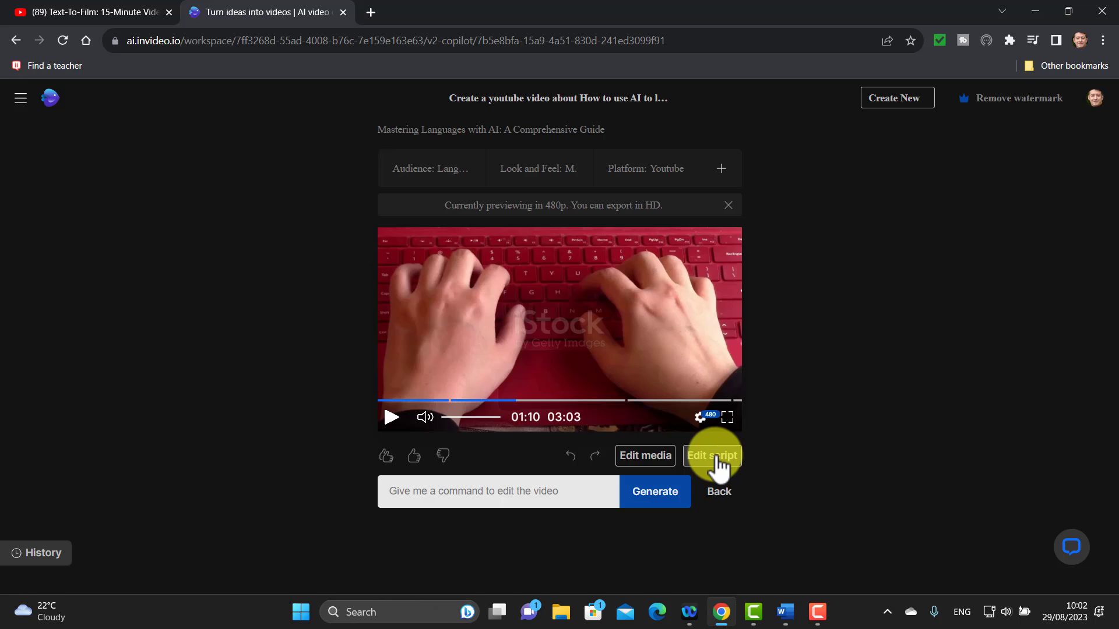
In Edit media, pick Scene 2's phone chat clip for replacement and show Scene 1's clips
{"action": "left_click", "coordinate": [648, 466]}
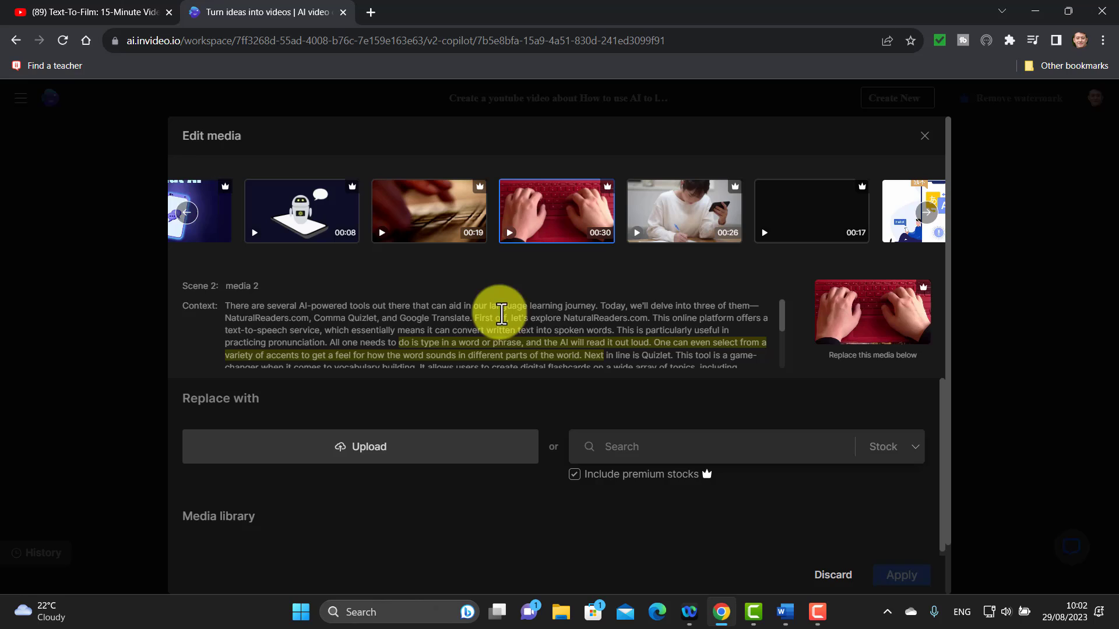
{"action": "left_click", "coordinate": [241, 209]}
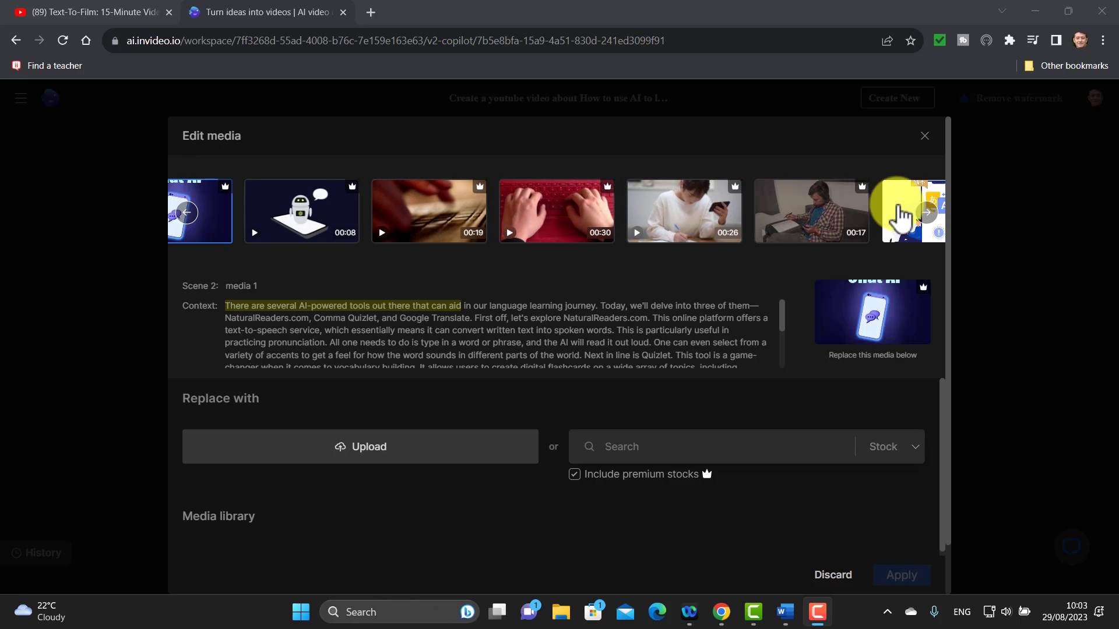
{"action": "left_click", "coordinate": [187, 214]}
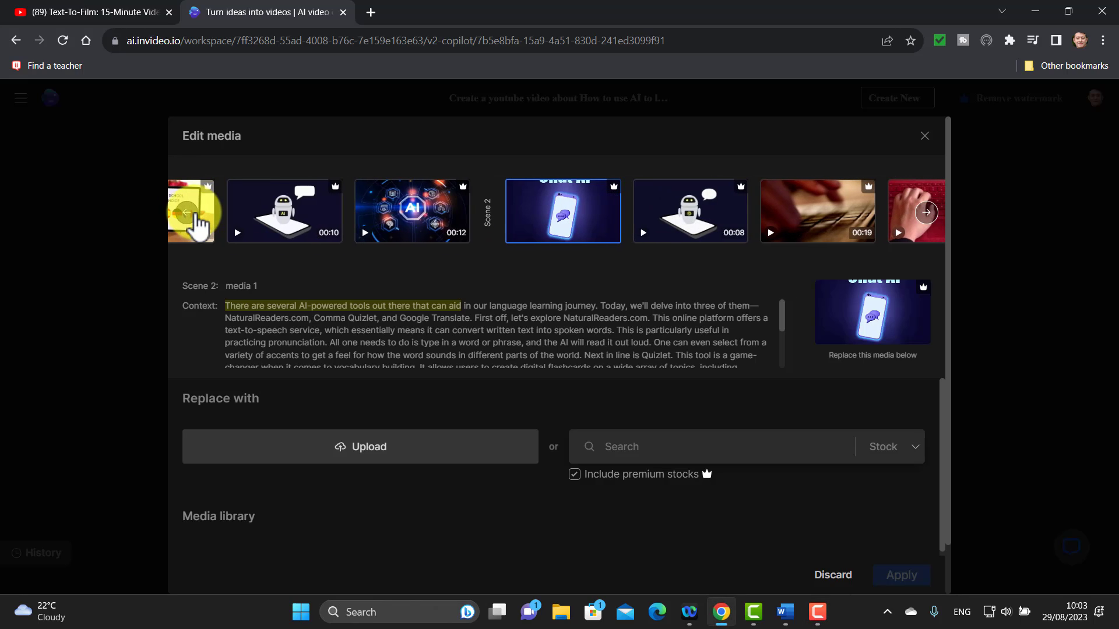
{"action": "left_click", "coordinate": [196, 216]}
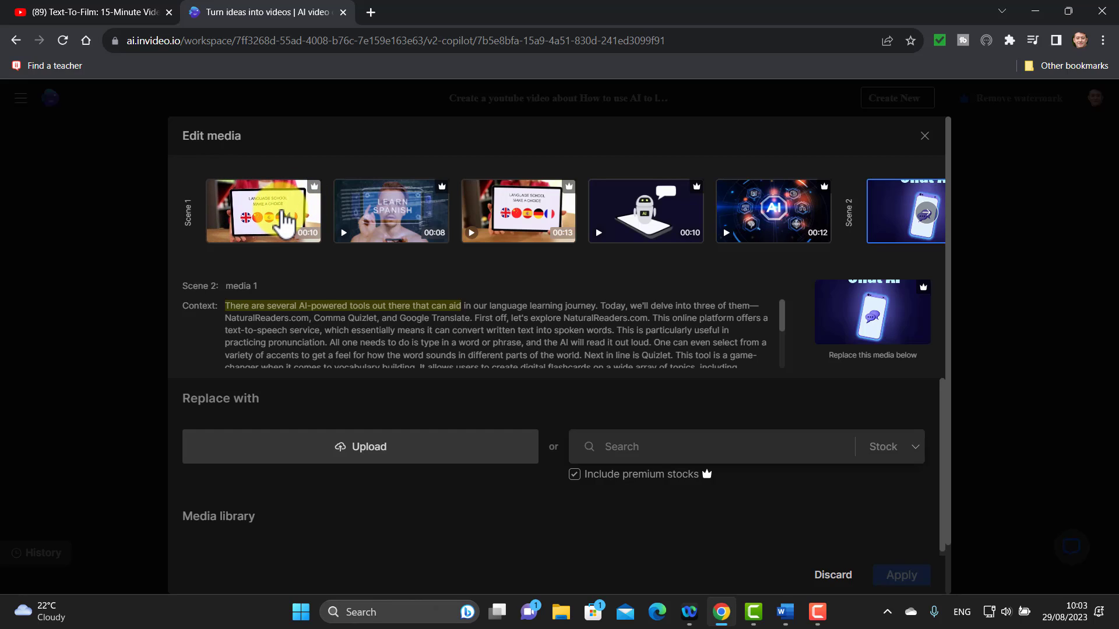
Search the stock media library for 'language learning' and browse the results
{"action": "left_click", "coordinate": [708, 450]}
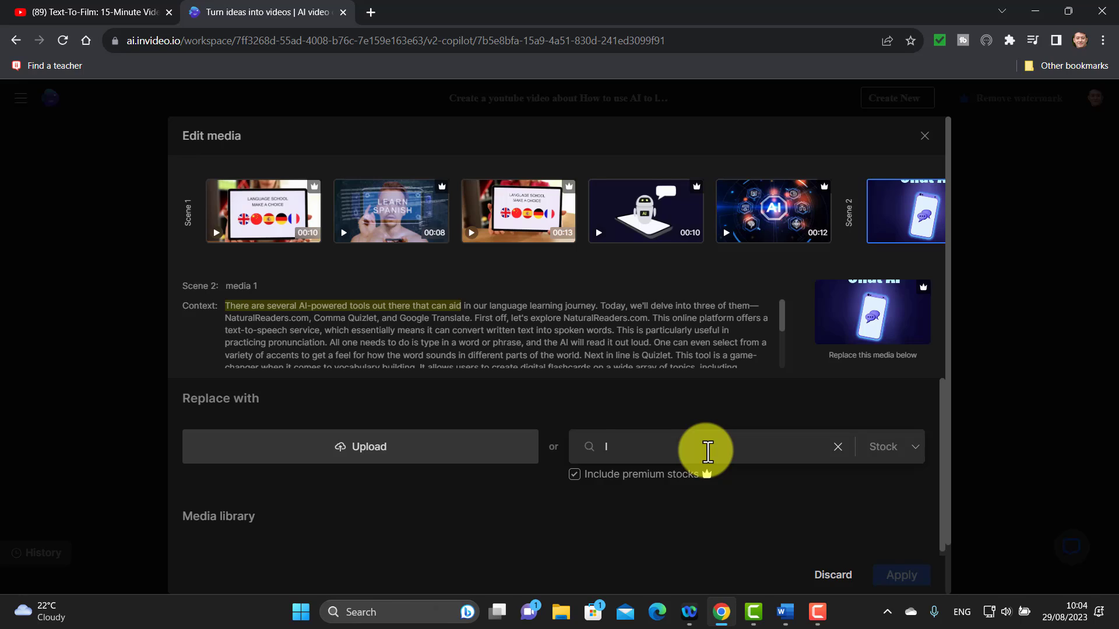
{"action": "type", "text": "language learning"}
{"action": "key", "text": "Return"}
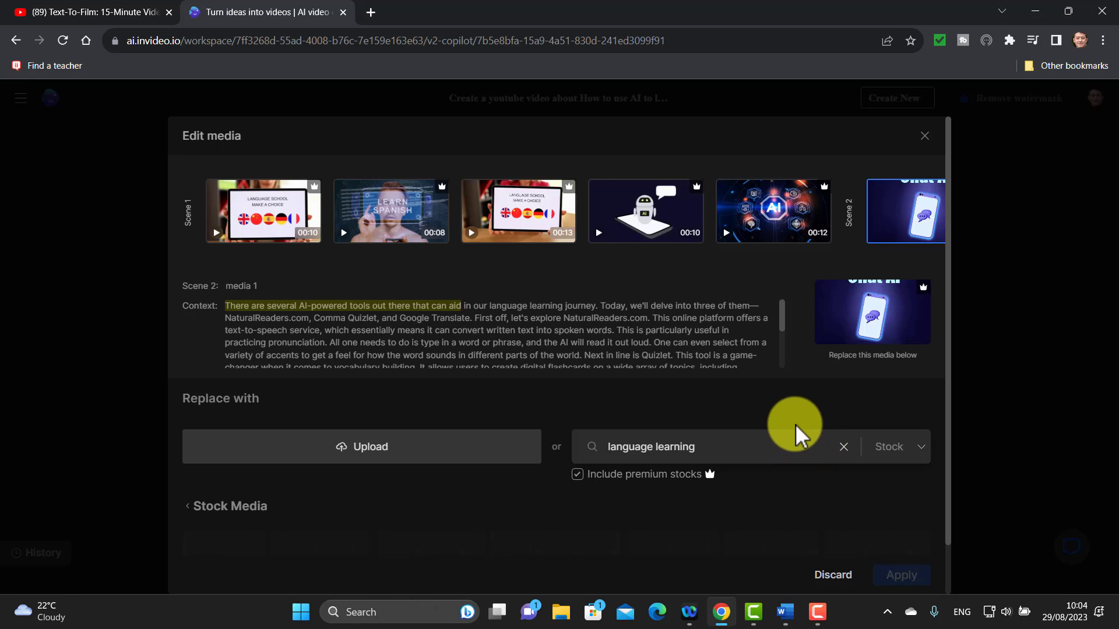
{"action": "left_click_drag", "start_coordinate": [940, 329], "coordinate": [943, 363]}
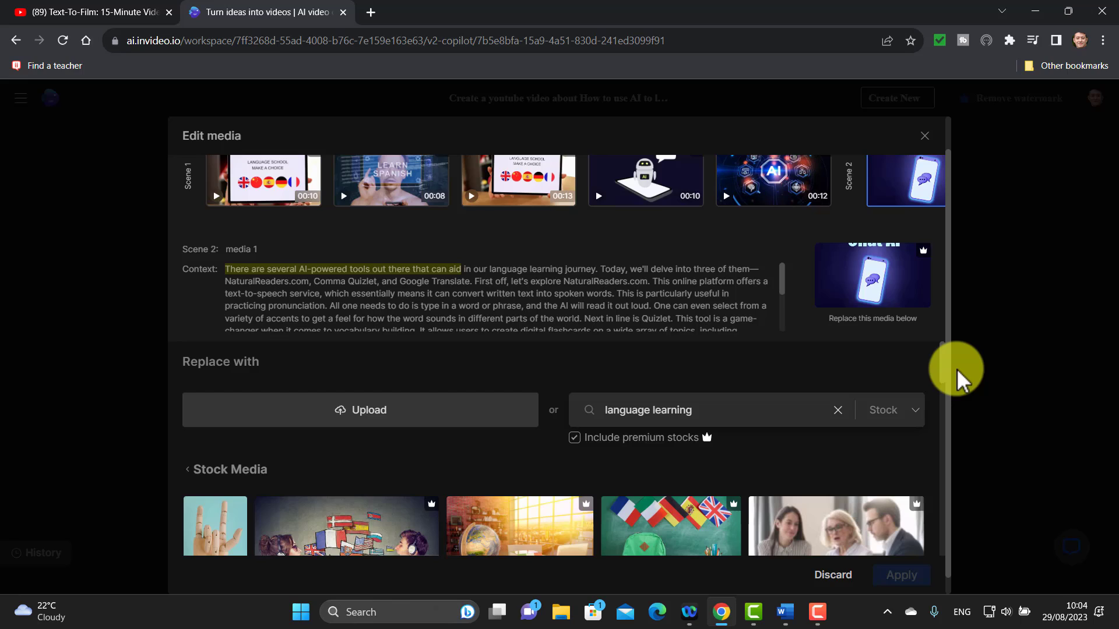
{"action": "scroll", "coordinate": [942, 381], "scroll_direction": "down", "scroll_amount": 1}
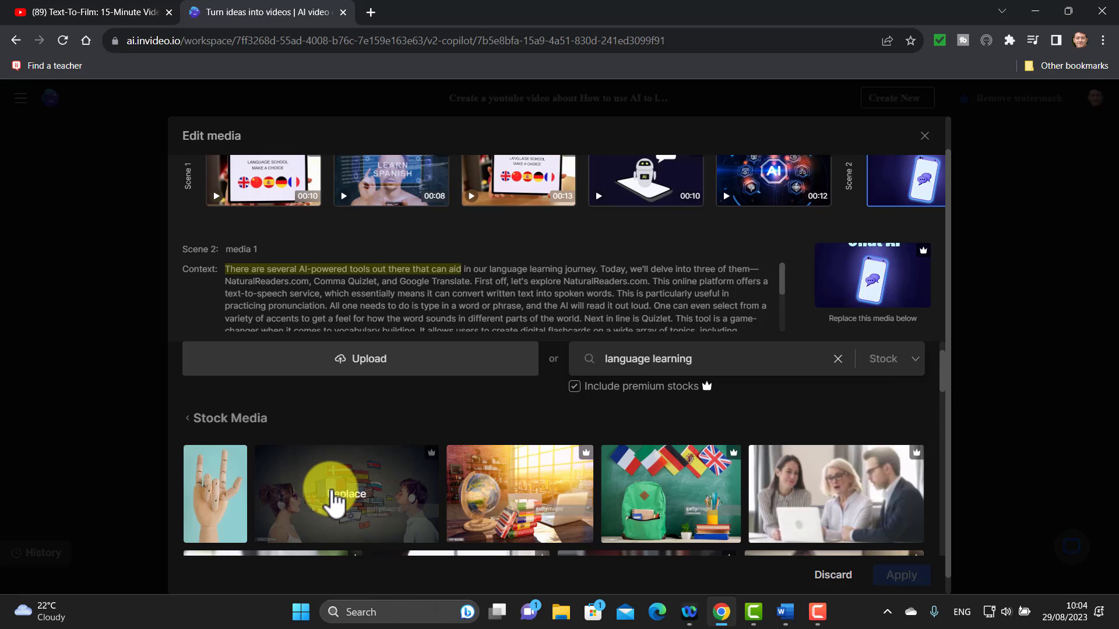
Replace Scene 1's first clip with the two-people-in-headphones flags image and apply it
{"action": "left_click", "coordinate": [335, 496]}
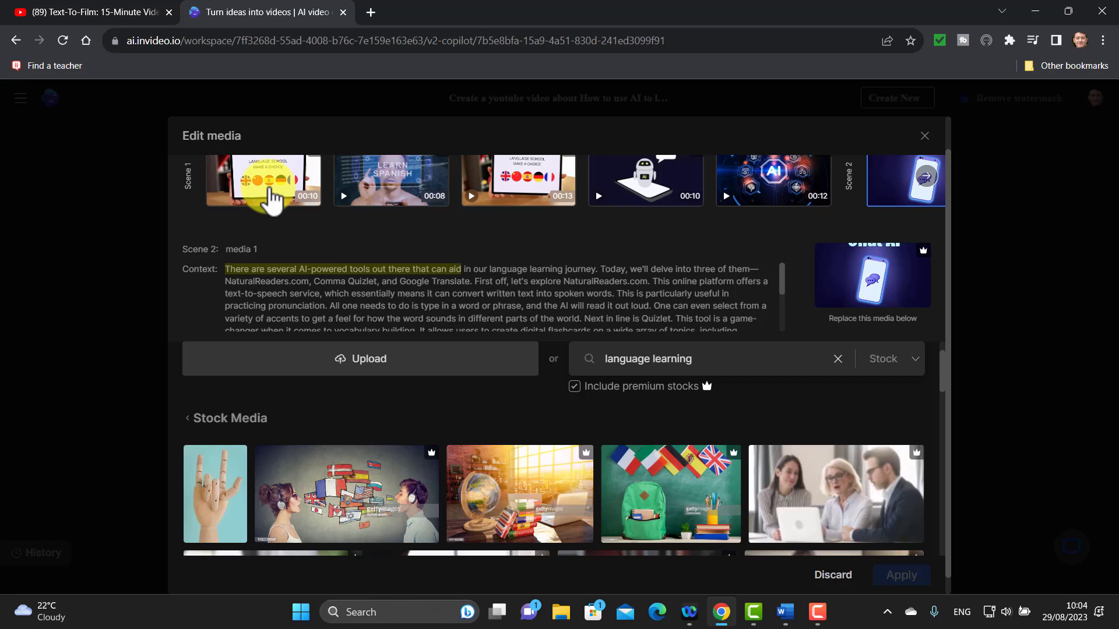
{"action": "left_click", "coordinate": [271, 198]}
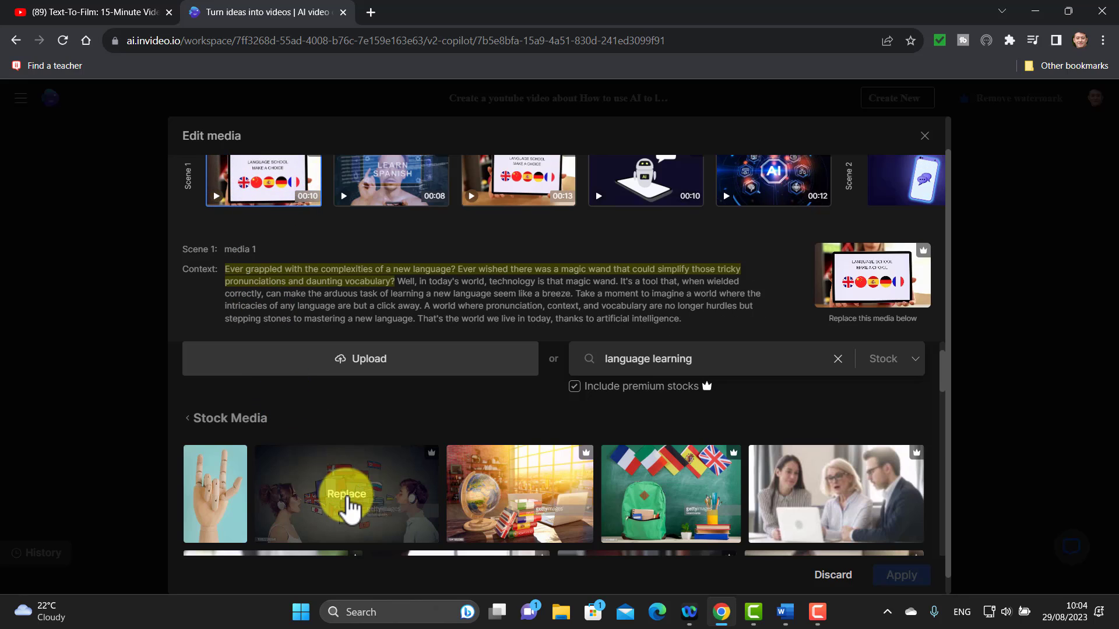
{"action": "left_click", "coordinate": [347, 495]}
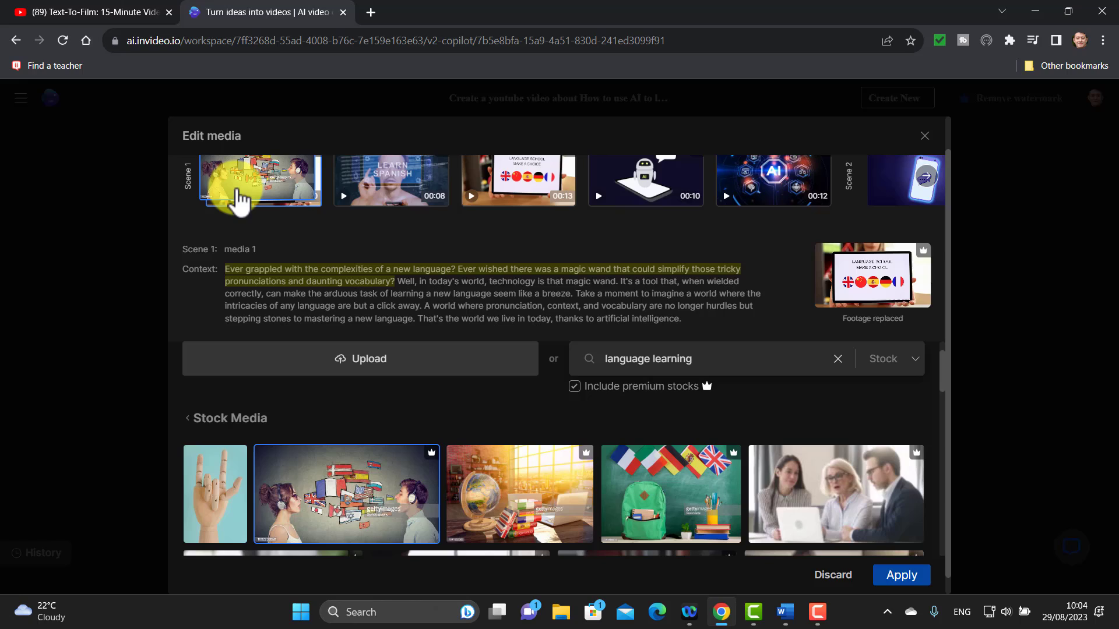
{"action": "key", "text": "F10"}
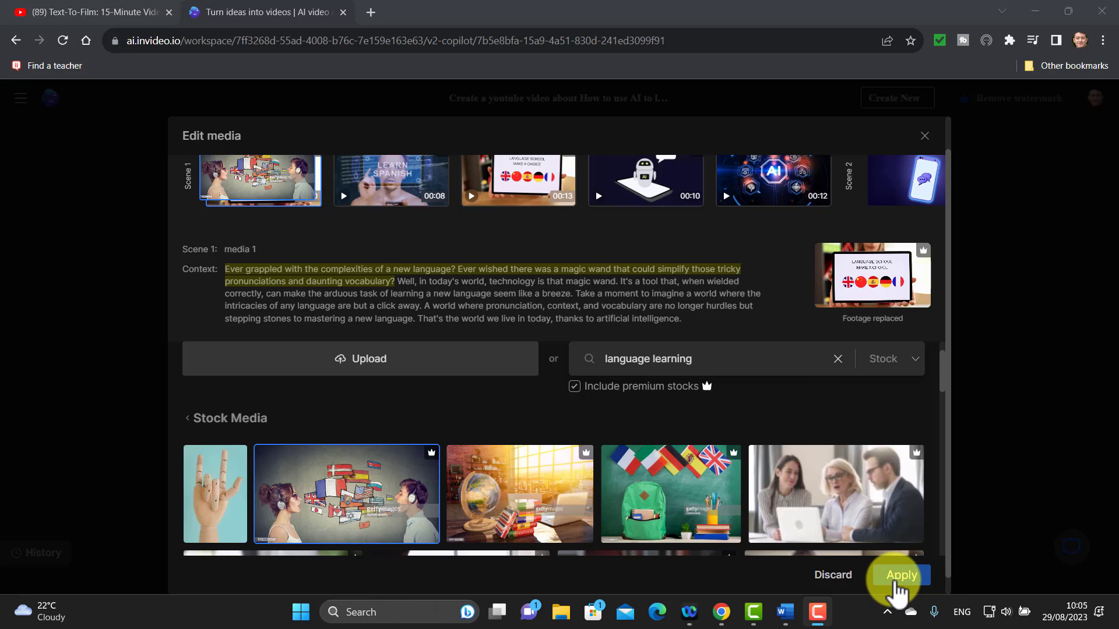
{"action": "left_click", "coordinate": [897, 582]}
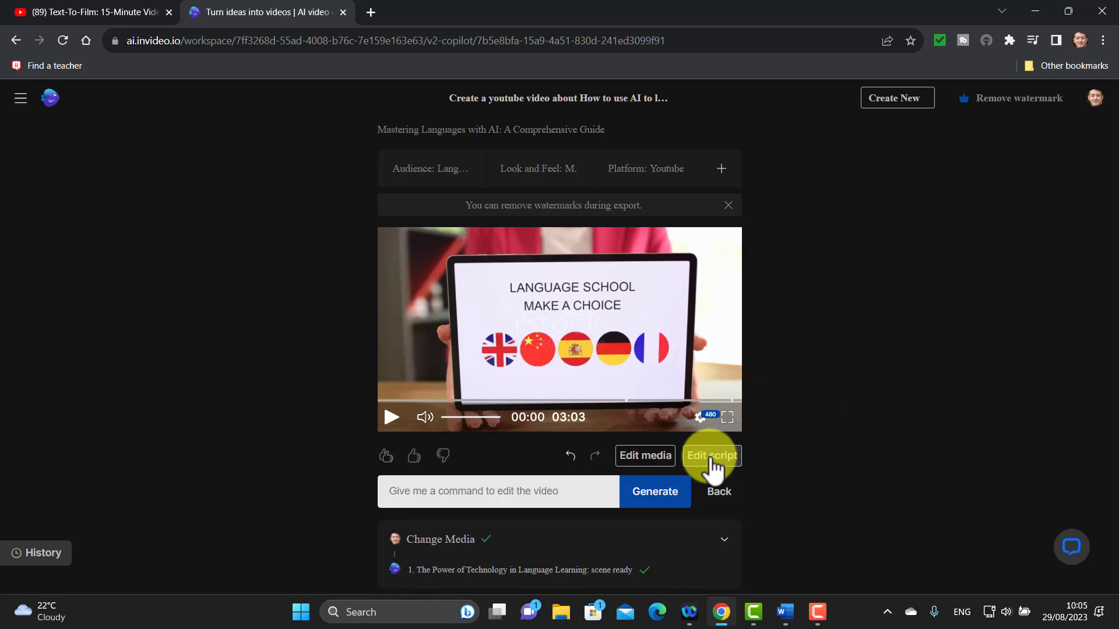
Edit the script so 'The beauty of these tools' reads 'these tech tools', then apply
{"action": "left_click", "coordinate": [711, 459]}
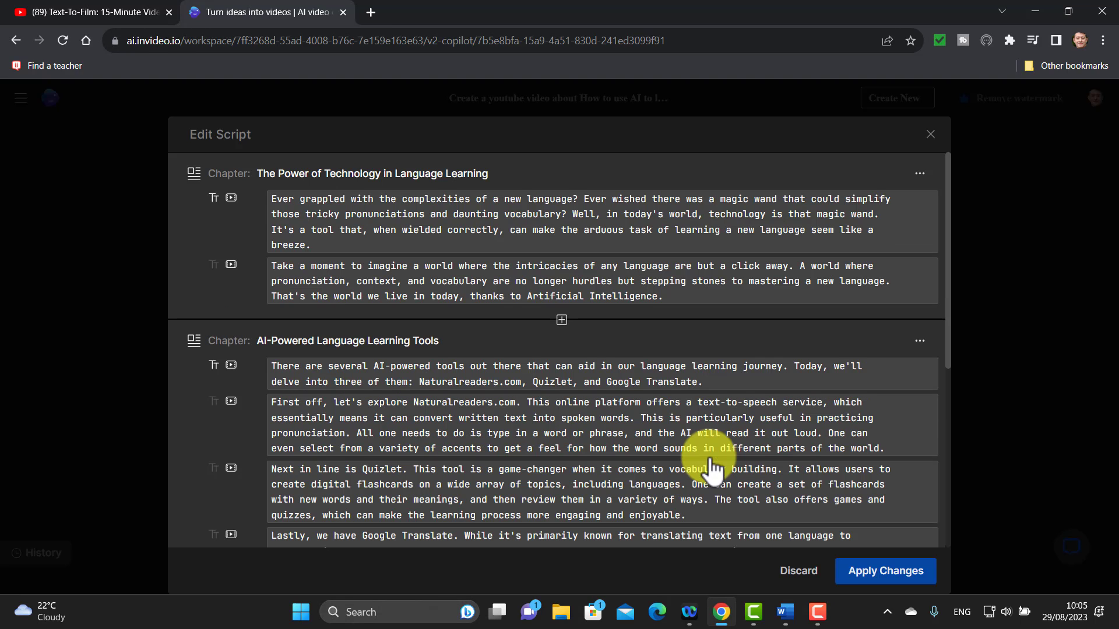
{"action": "left_click_drag", "start_coordinate": [949, 294], "coordinate": [952, 438]}
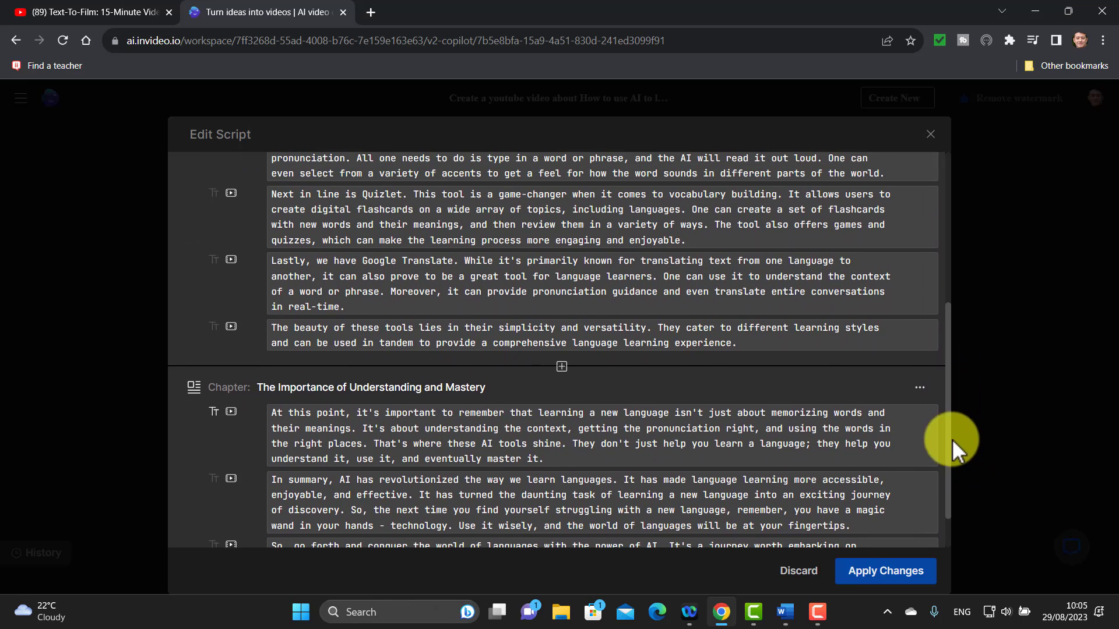
{"action": "left_click", "coordinate": [328, 328]}
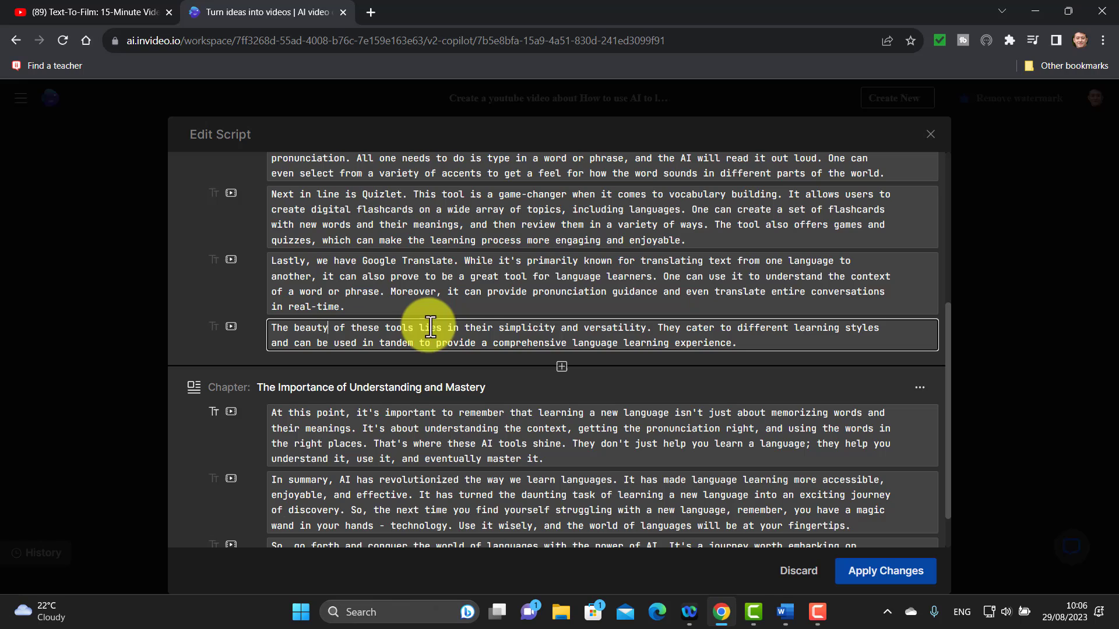
{"action": "left_click", "coordinate": [413, 328]}
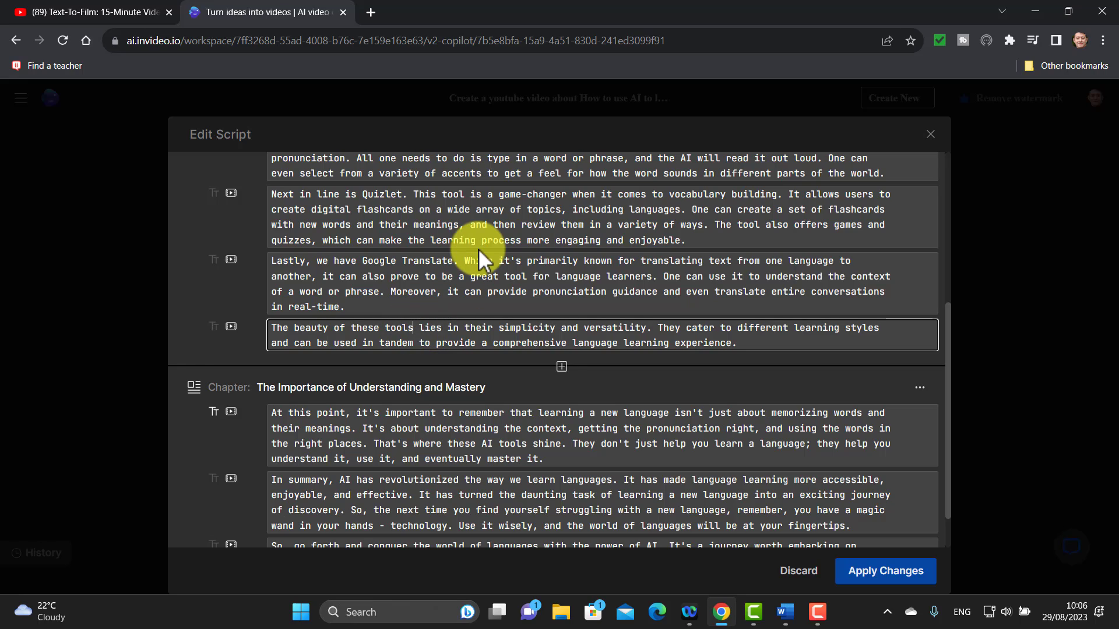
{"action": "type", "text": "tech"}
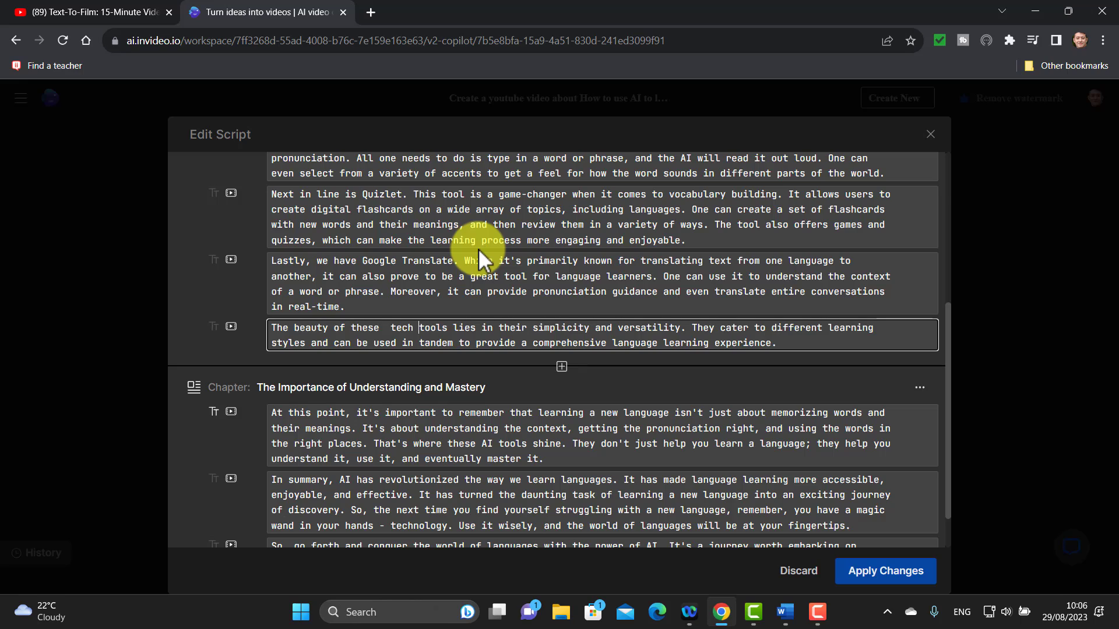
{"action": "left_click", "coordinate": [885, 570]}
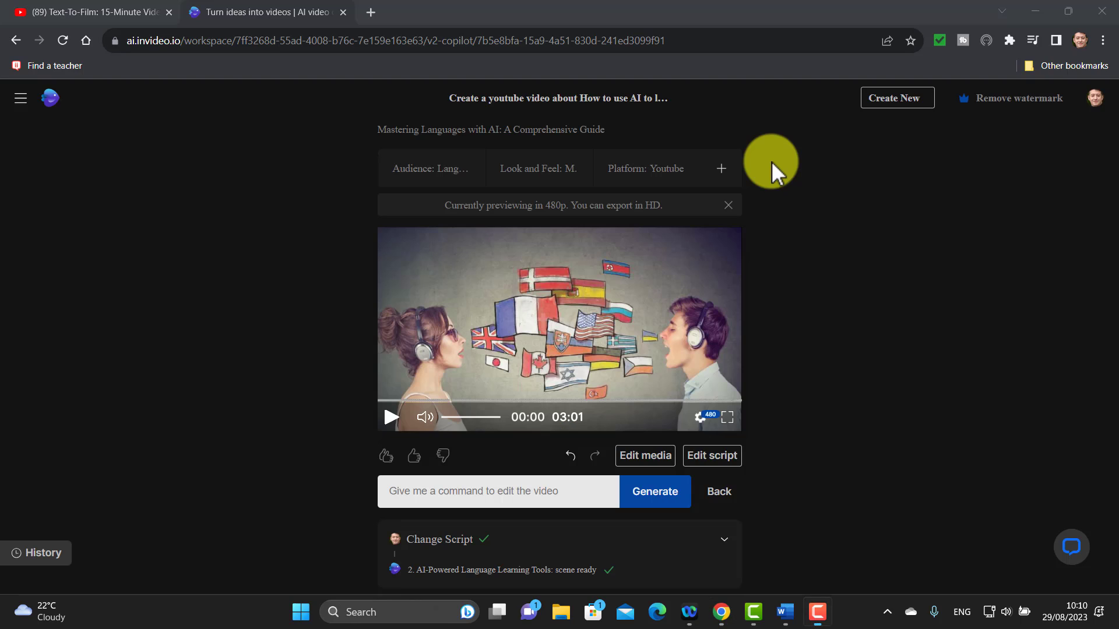
Return from editing and export the finished video from the Export dropdown
{"action": "left_click", "coordinate": [721, 491]}
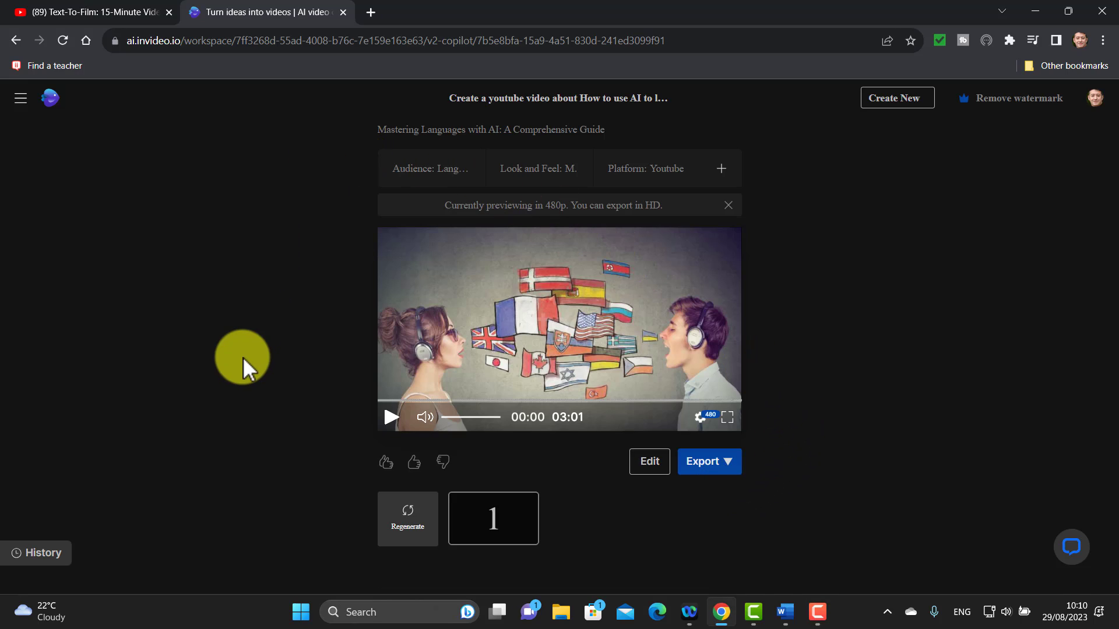
{"action": "left_click", "coordinate": [730, 460]}
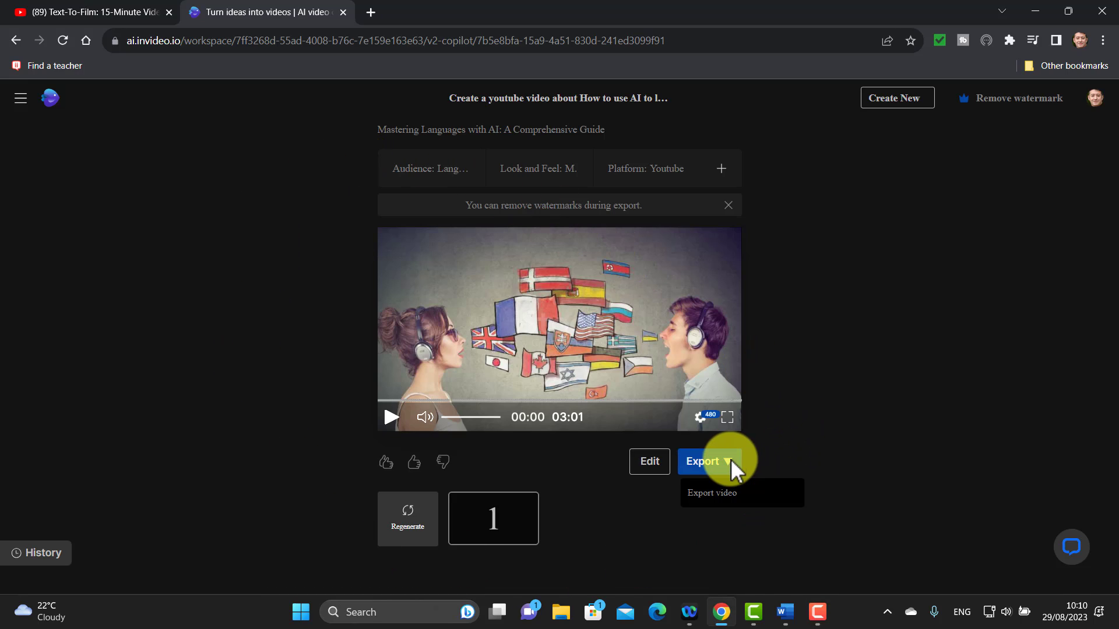
{"action": "left_click", "coordinate": [721, 494]}
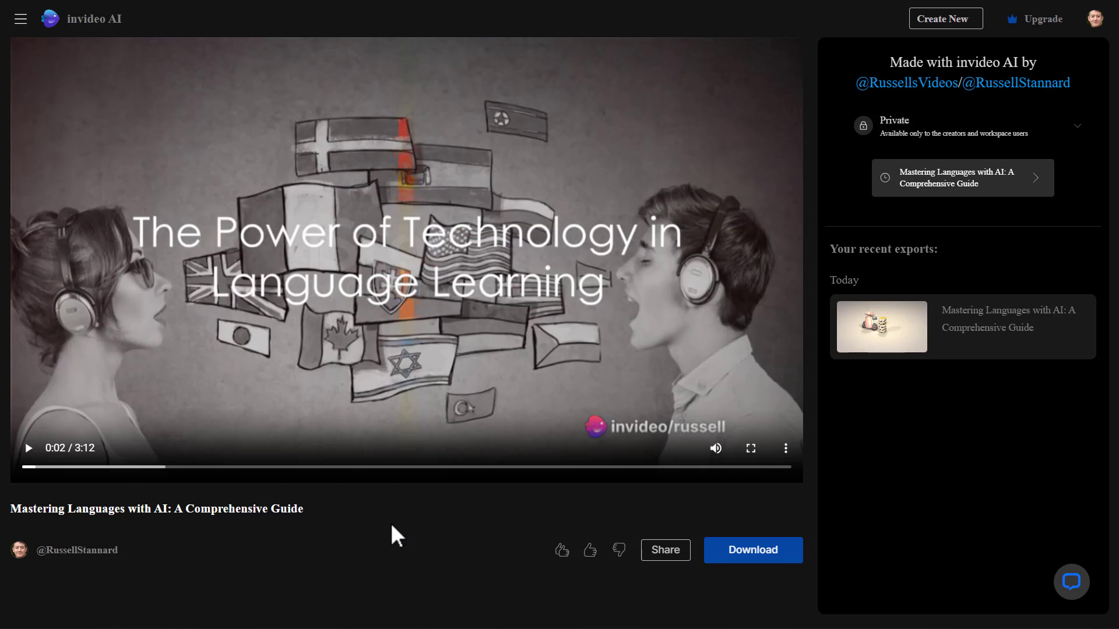
Show the Downloads folder in File Explorer to find the exported MP4 files
{"action": "key", "text": "alt+Tab"}
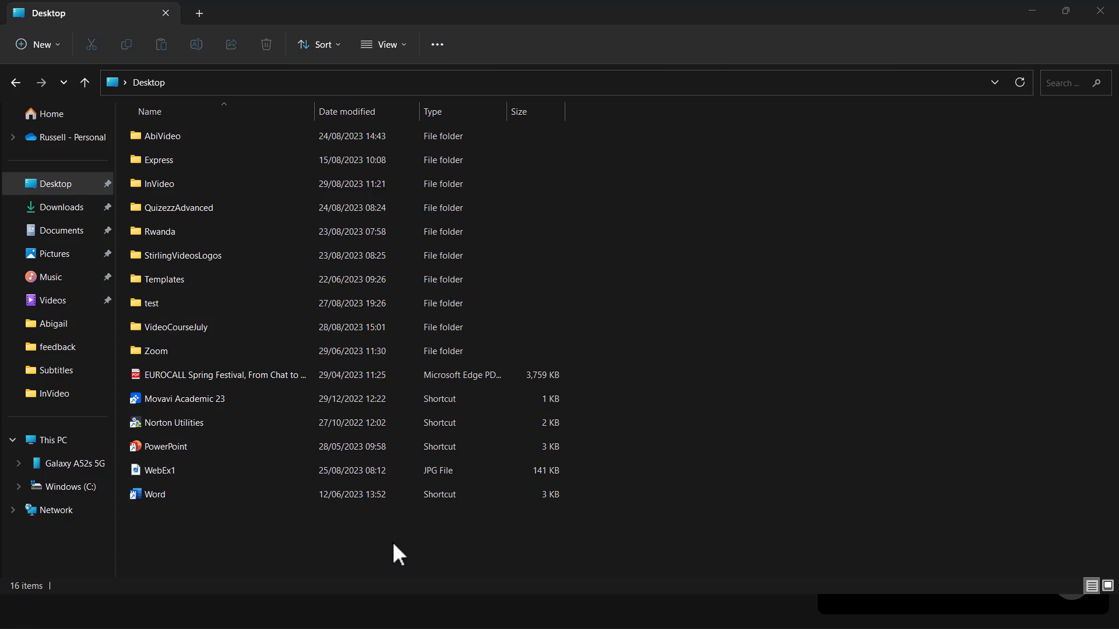
{"action": "left_click", "coordinate": [59, 208]}
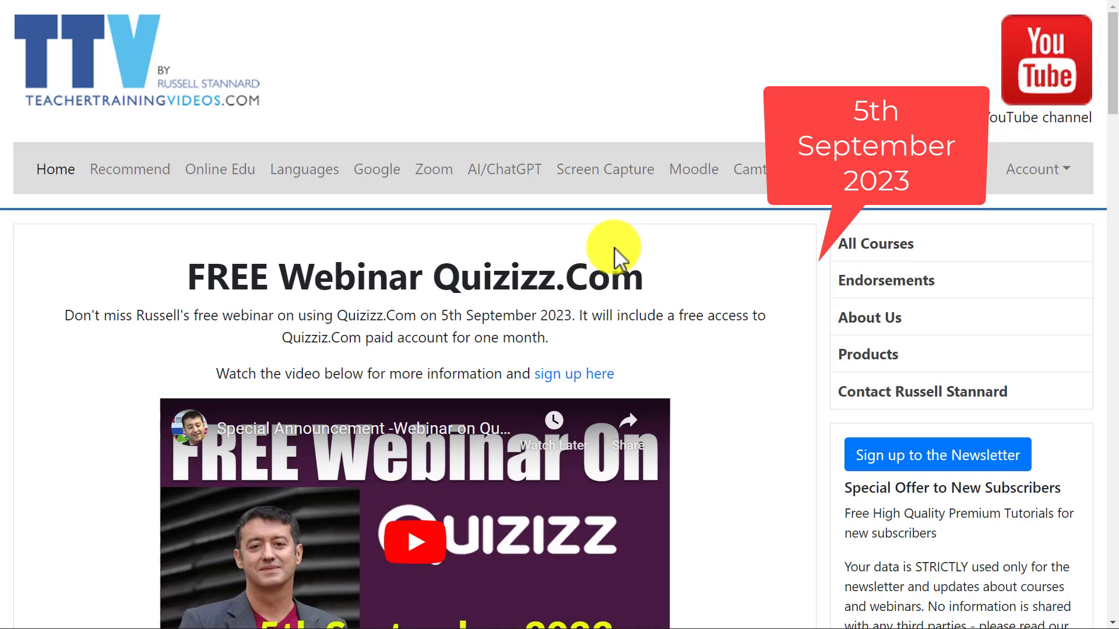
{"action": "left_click", "coordinate": [495, 174]}
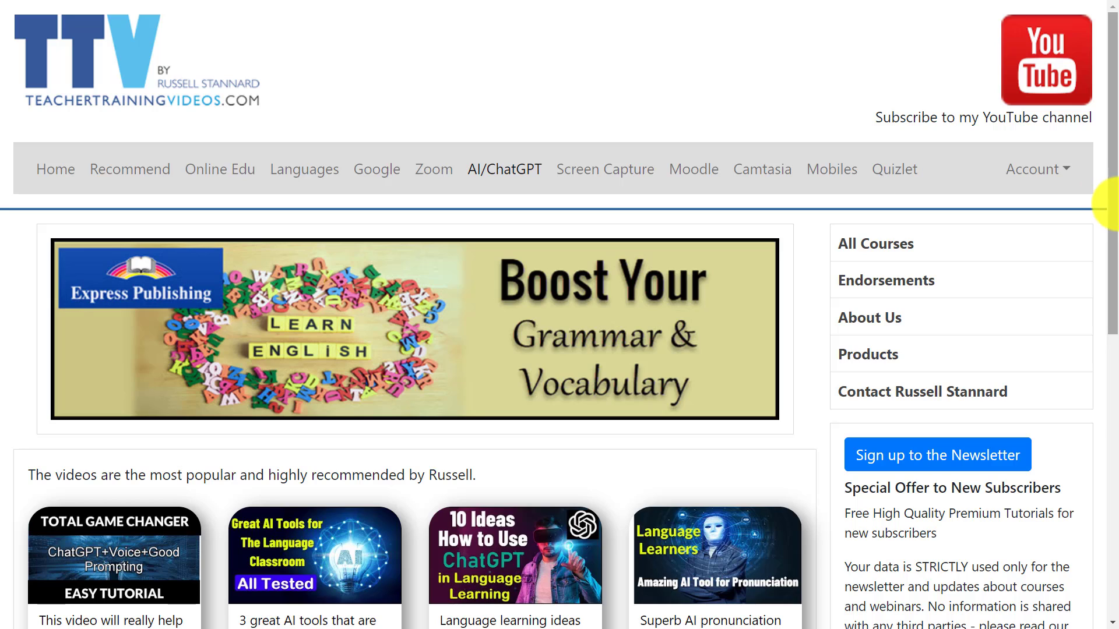
{"action": "mouse_move", "coordinate": [1112, 204]}
{"action": "left_mouse_down"}
{"action": "mouse_move", "coordinate": [1102, 272]}
{"action": "mouse_move", "coordinate": [1110, 201]}
{"action": "left_mouse_up"}
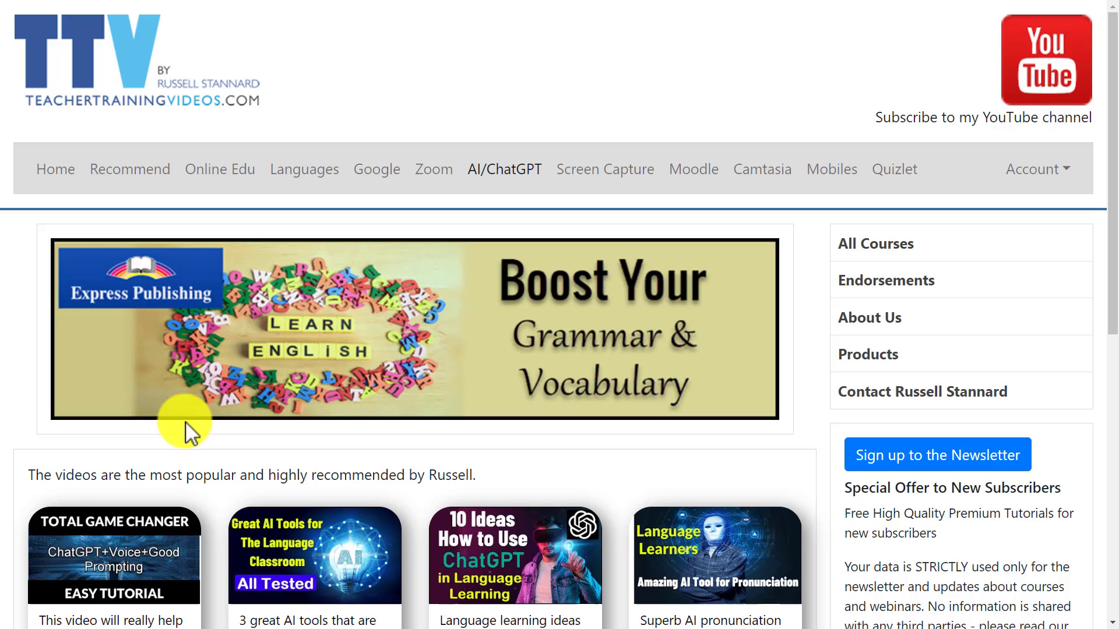
{"action": "left_click", "coordinate": [49, 173]}
{"action": "mouse_move", "coordinate": [1108, 102]}
{"action": "left_mouse_down"}
{"action": "mouse_move", "coordinate": [1110, 140]}
{"action": "mouse_move", "coordinate": [1115, 107]}
{"action": "left_mouse_up"}
{"action": "scroll", "coordinate": [1099, 113], "scroll_direction": "down", "scroll_amount": 15}
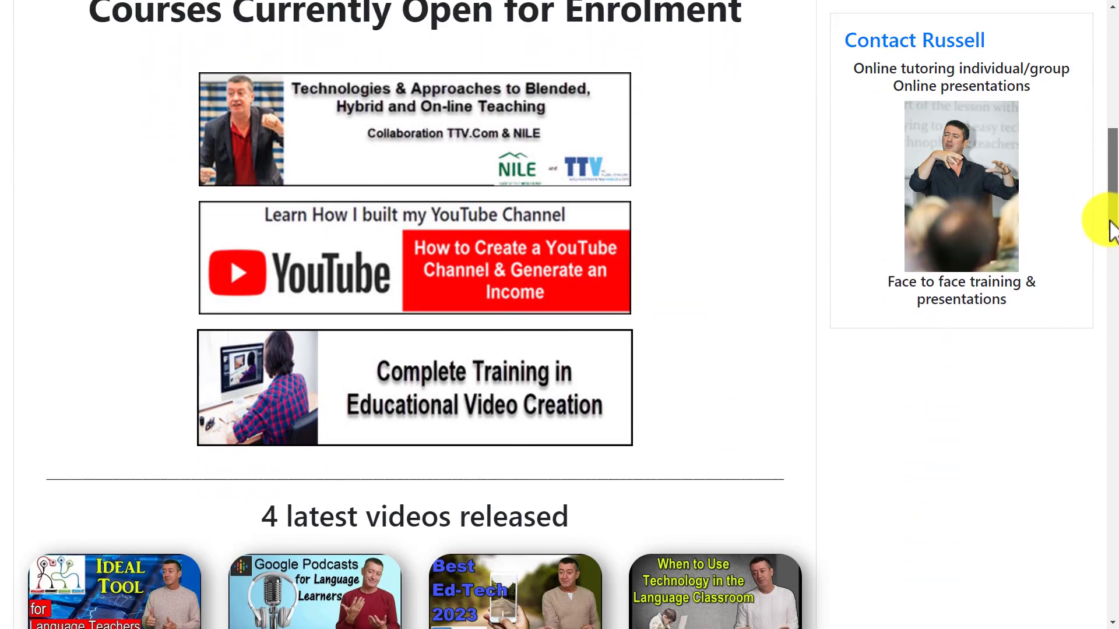
{"action": "scroll", "coordinate": [1101, 233], "scroll_direction": "up", "scroll_amount": 4}
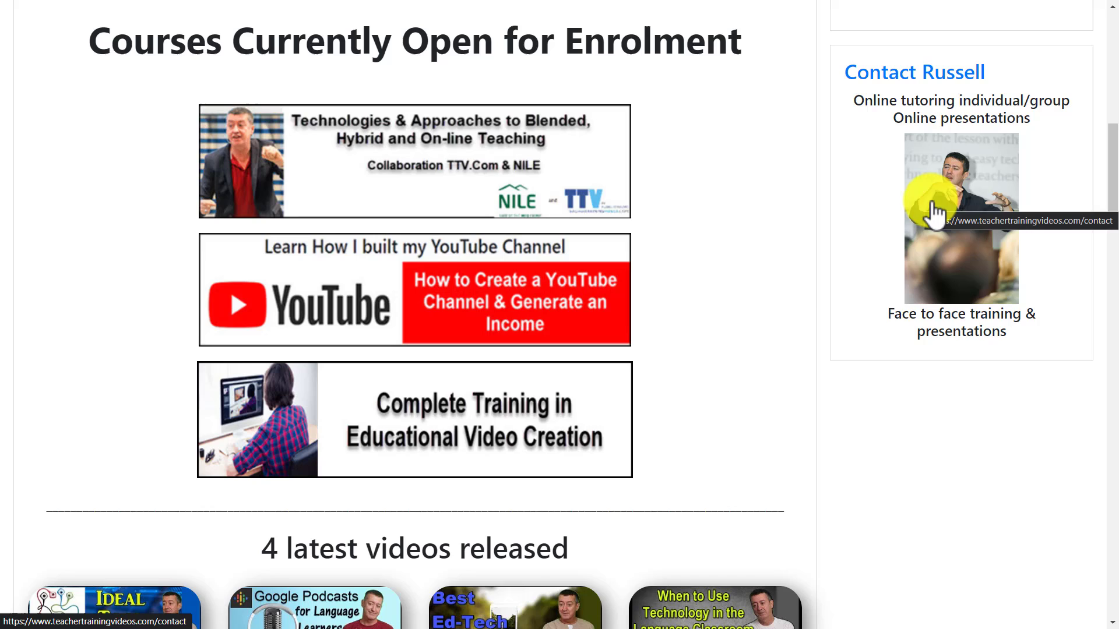
{"action": "left_click_drag", "start_coordinate": [1110, 201], "coordinate": [1109, 129]}
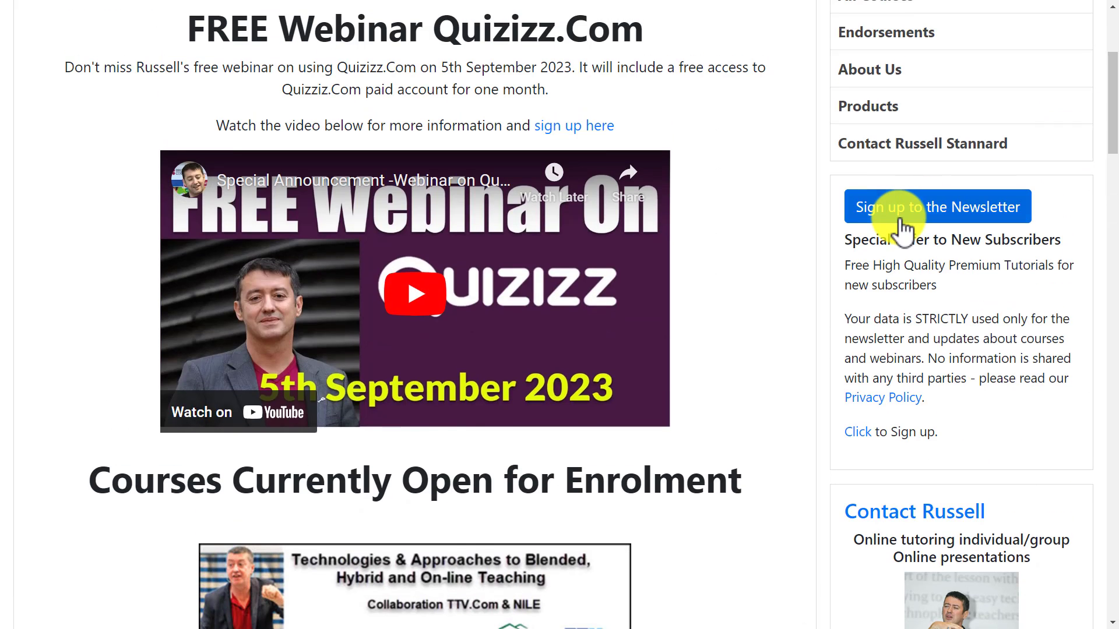